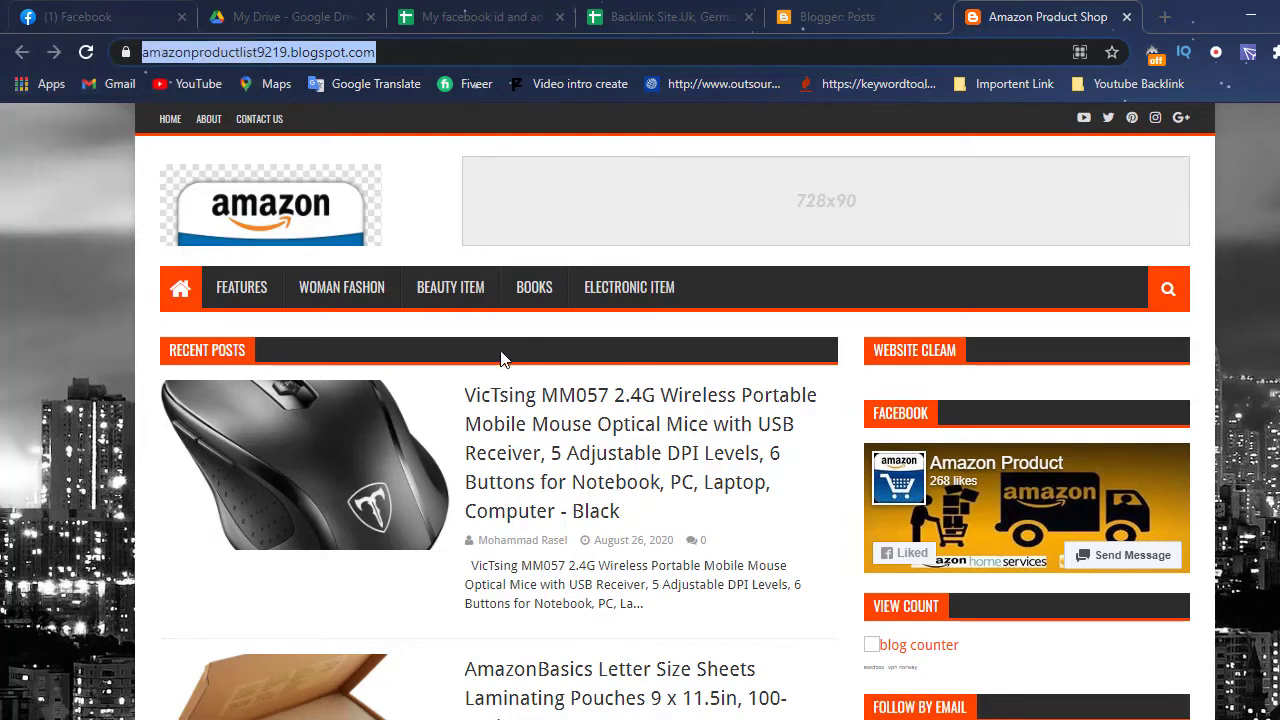
Look over the recent product posts on the Amazon Product Shop blog's home page
left_click(78, 17)
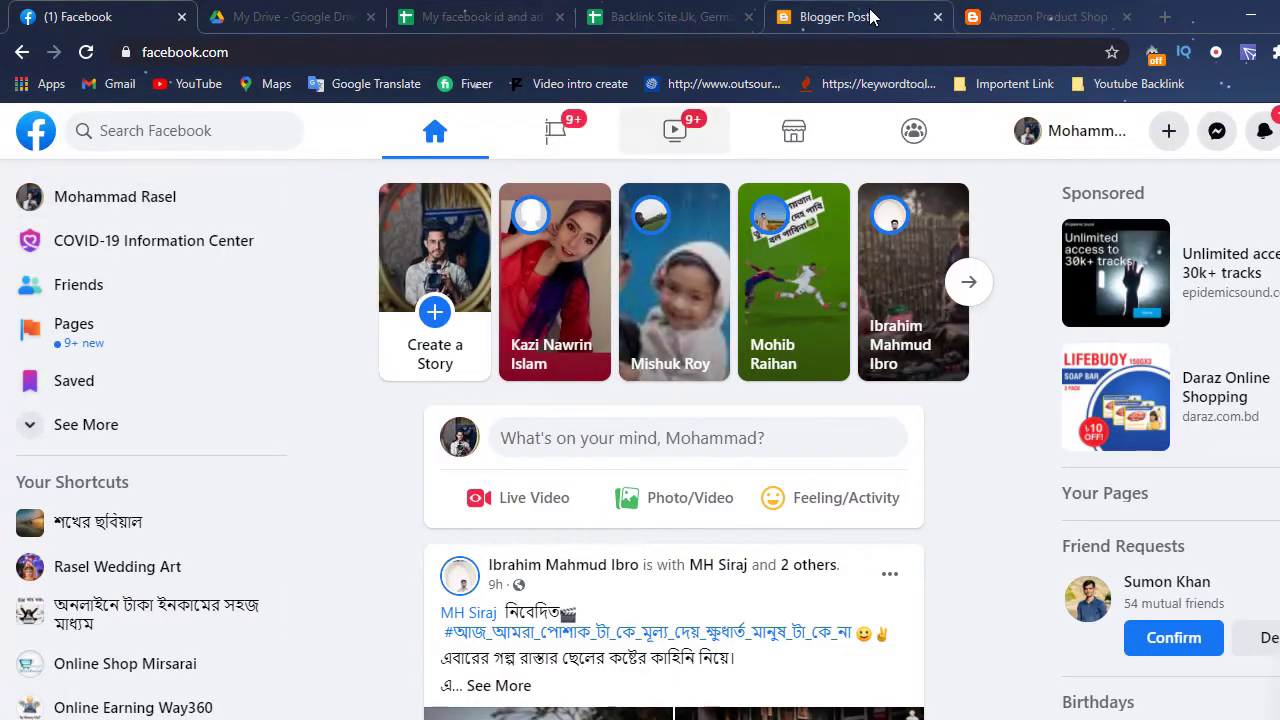
left_click(1040, 17)
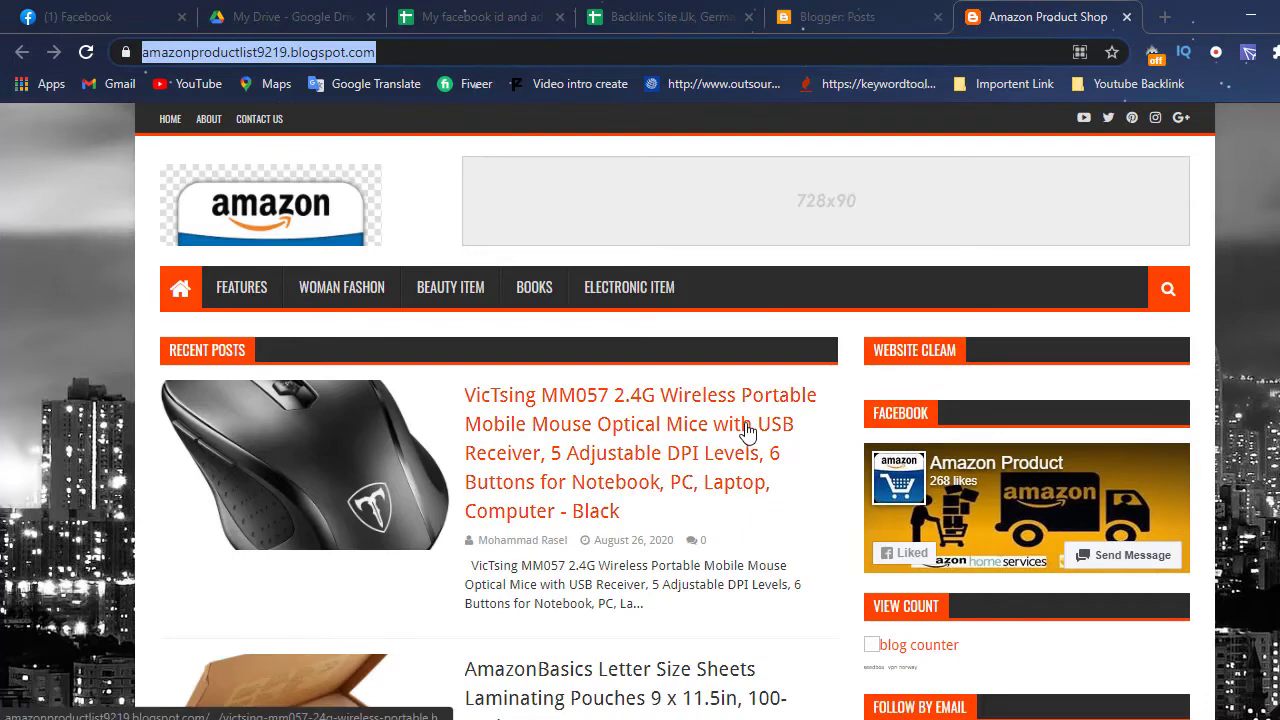
scroll(680, 420, "down", 5)
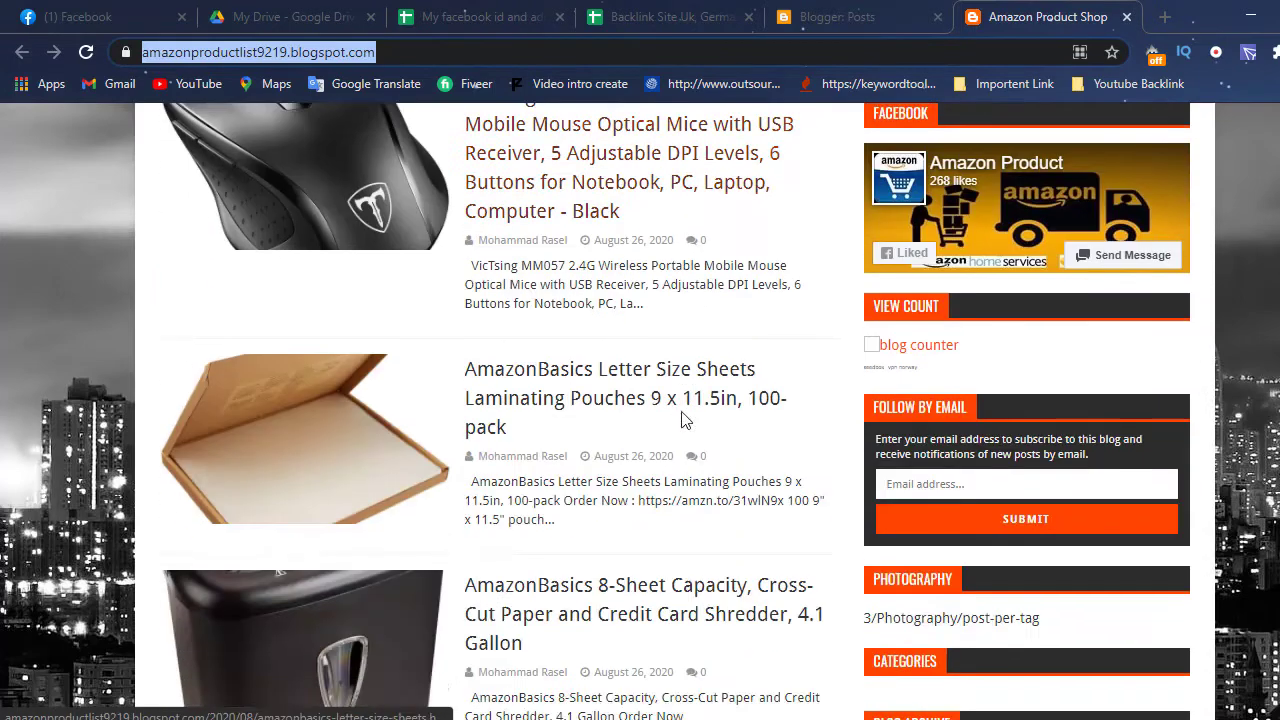
scroll(680, 420, "up", 5)
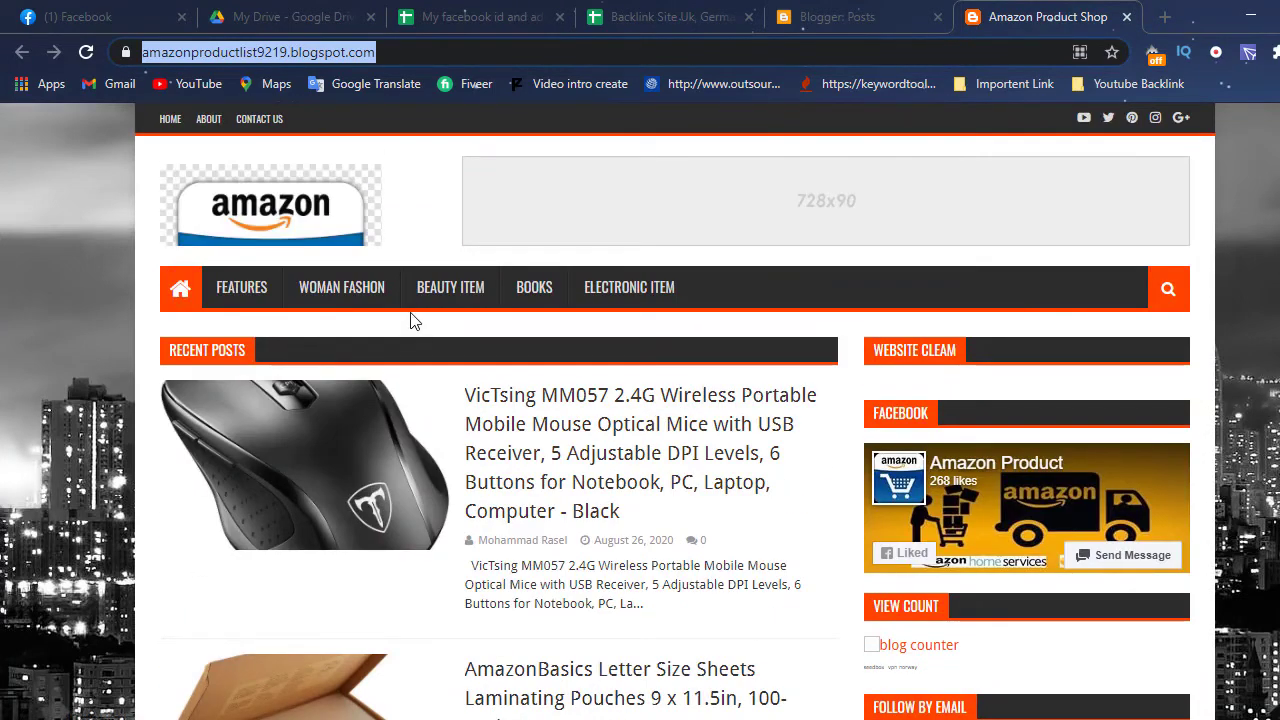
Search Facebook for "buy sell usa" and look through the resulting groups and posts
left_click(190, 28)
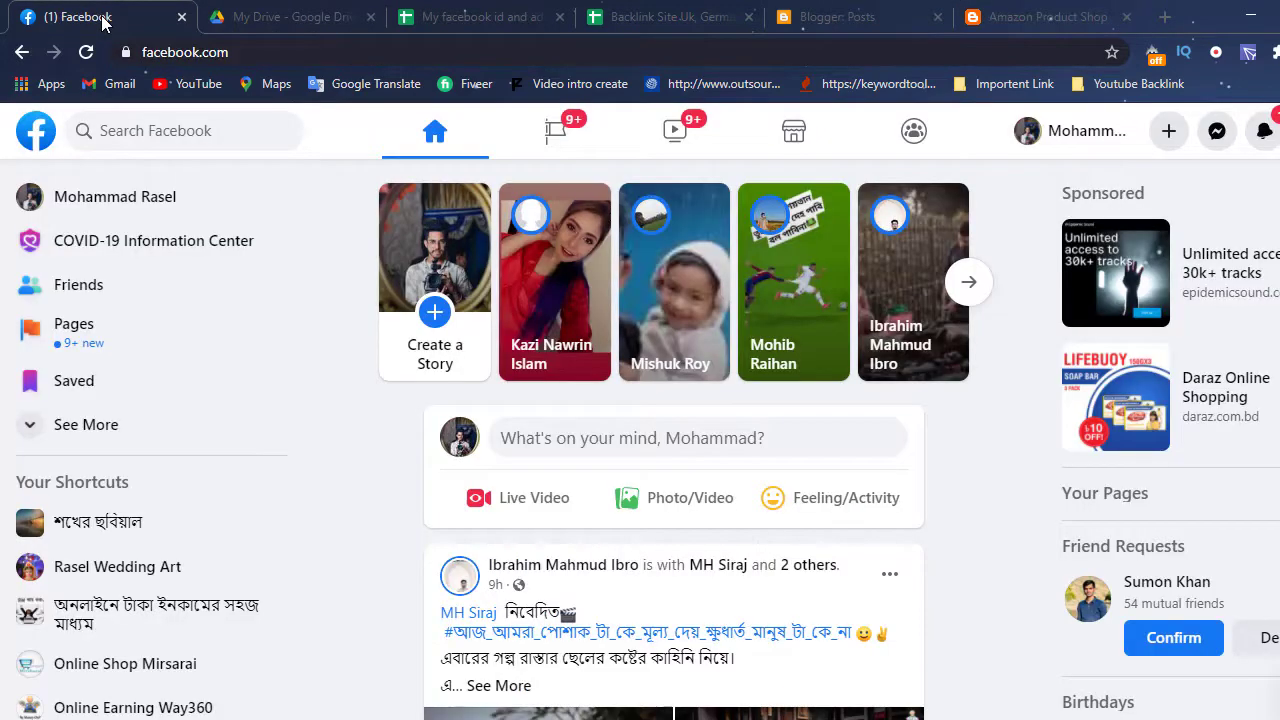
left_click(200, 130)
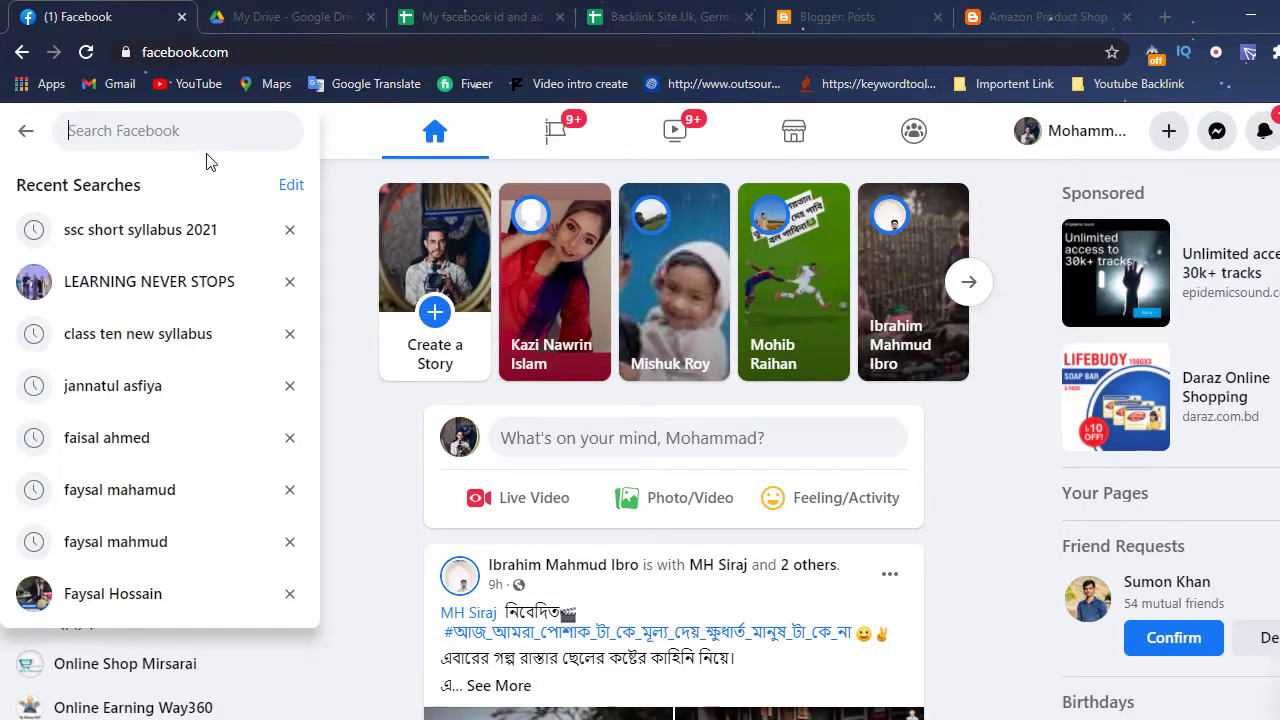
type("bu")
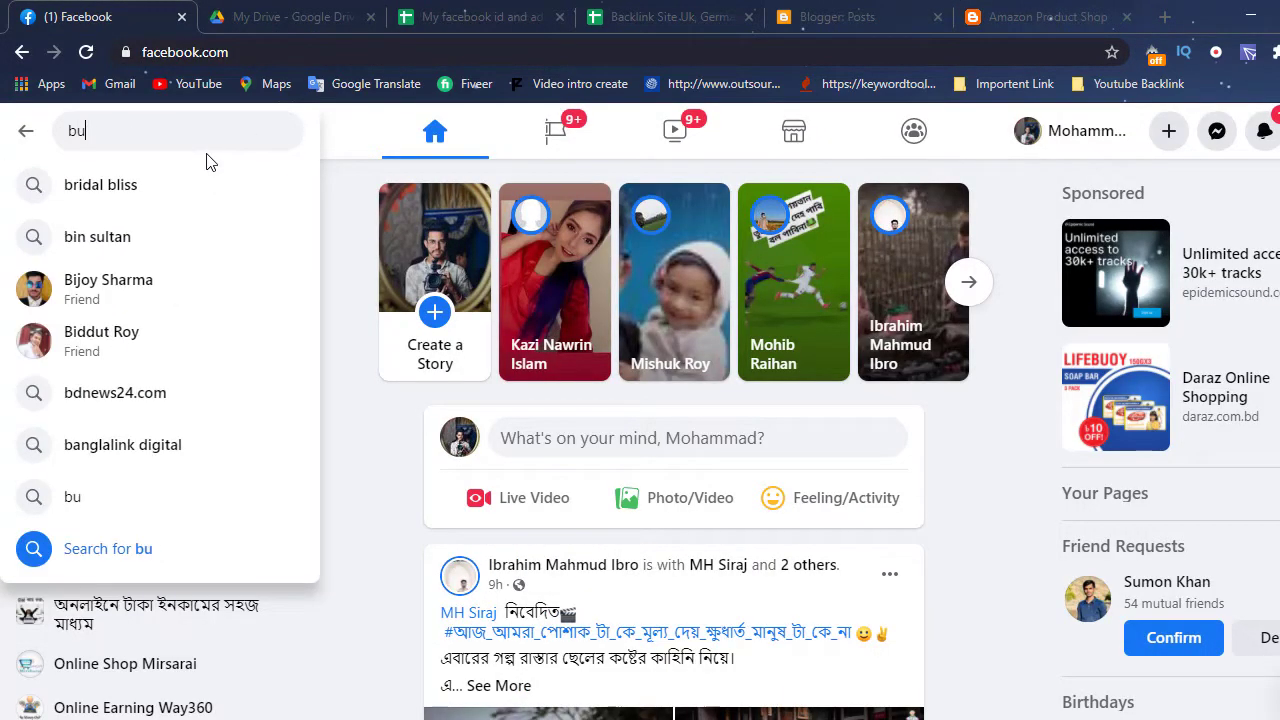
type("y s")
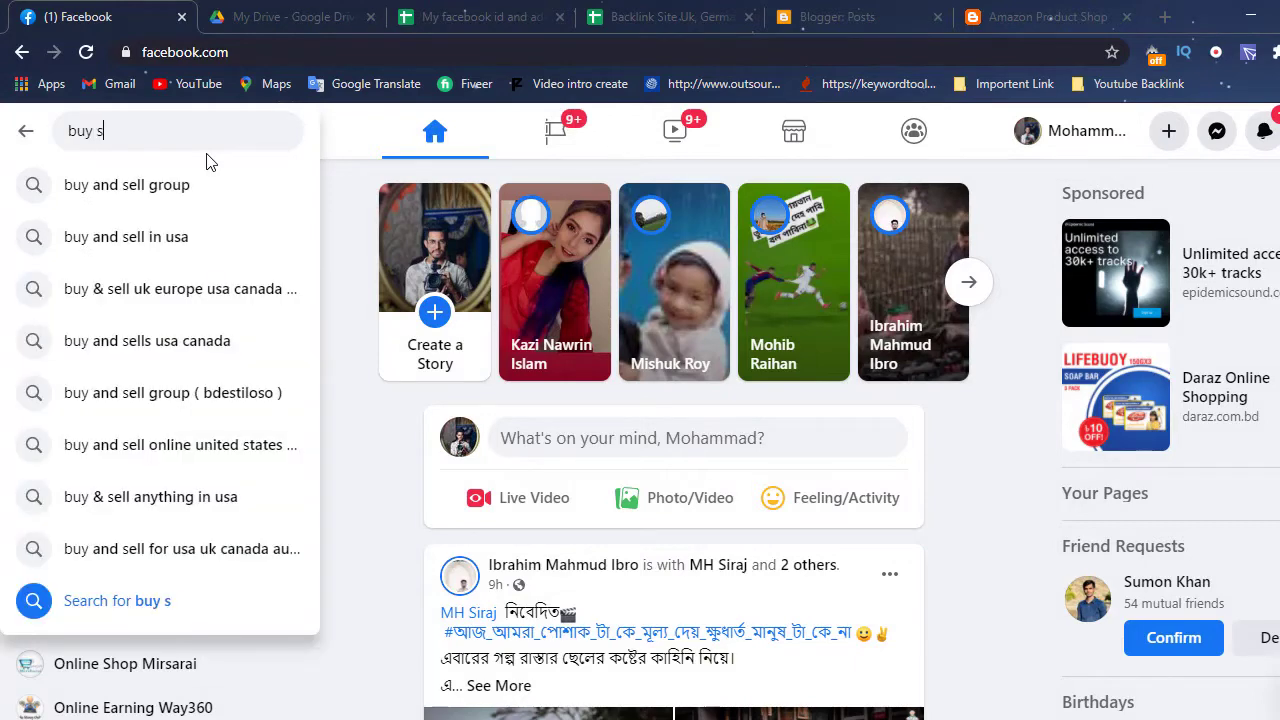
type("ell usa")
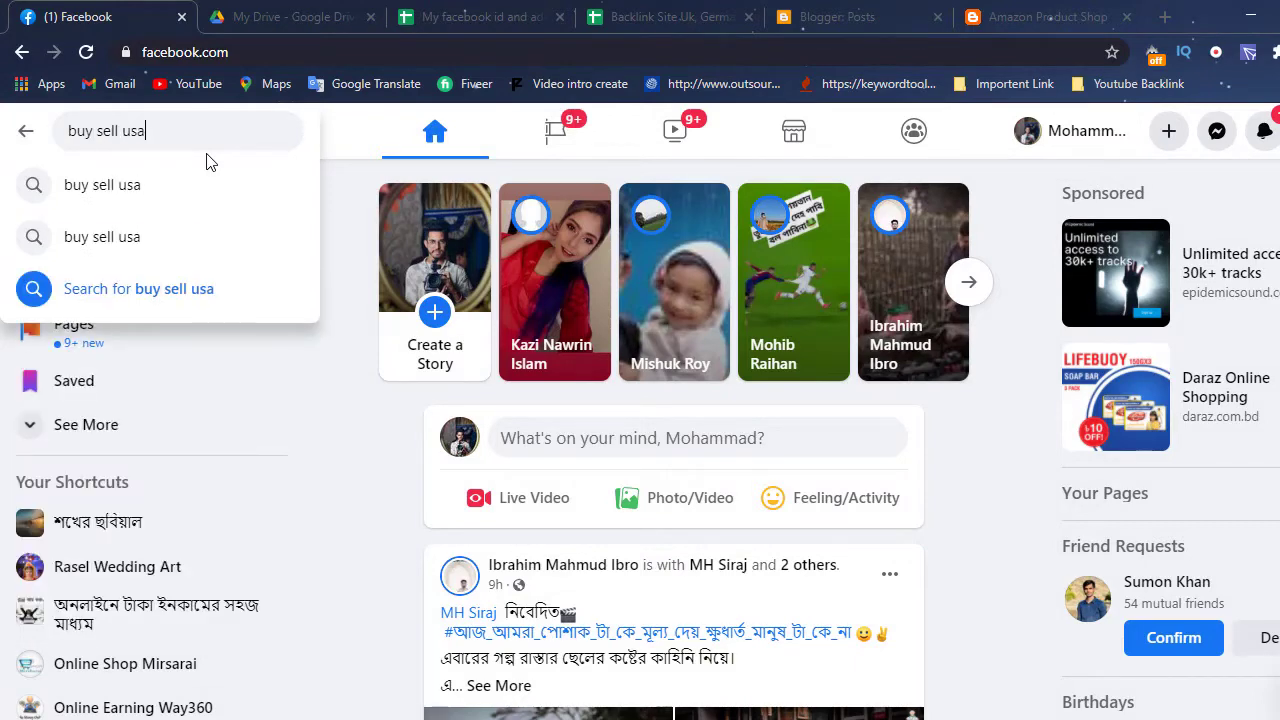
key("Return")
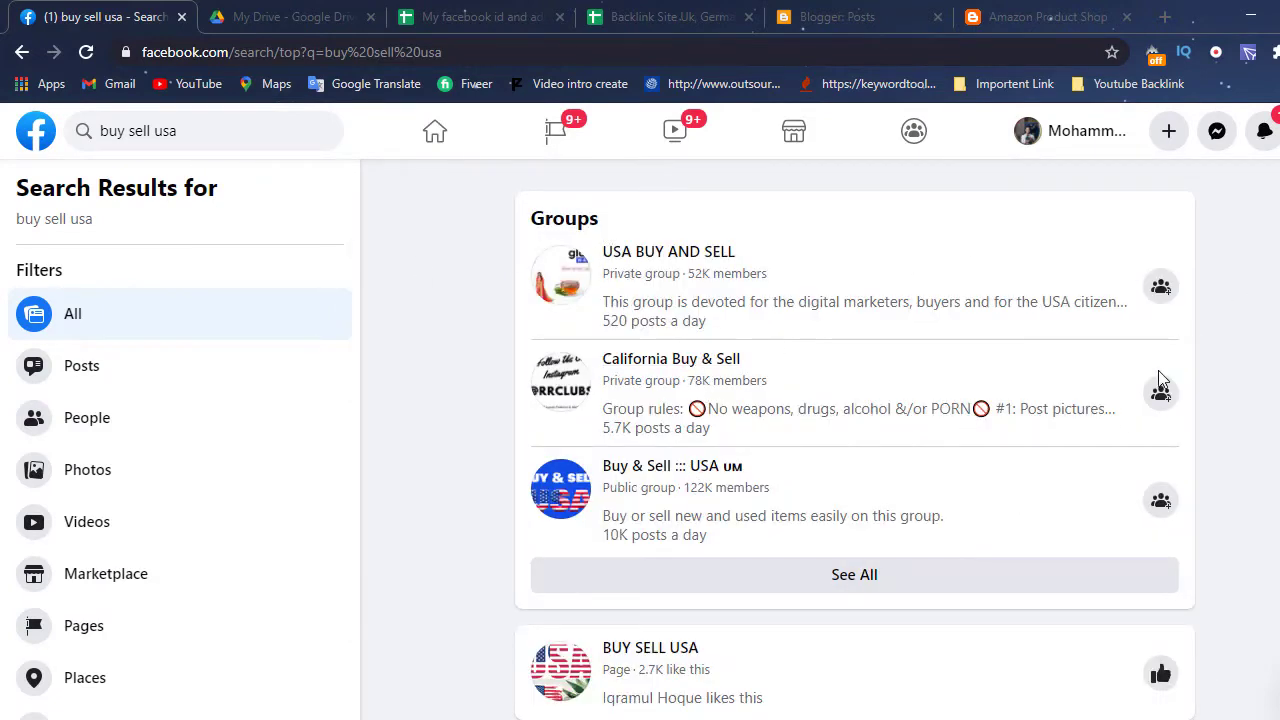
scroll(975, 491, "down", 7)
scroll(875, 444, "up", 1)
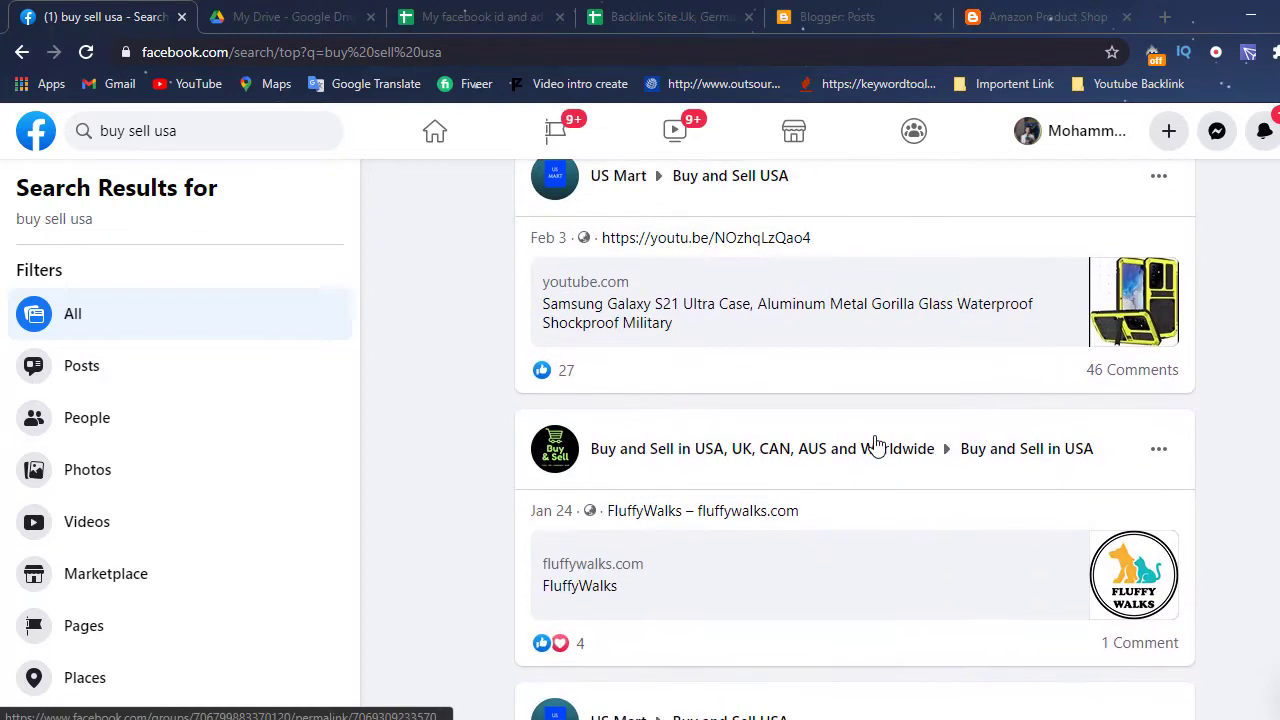
scroll(690, 400, "up", 6)
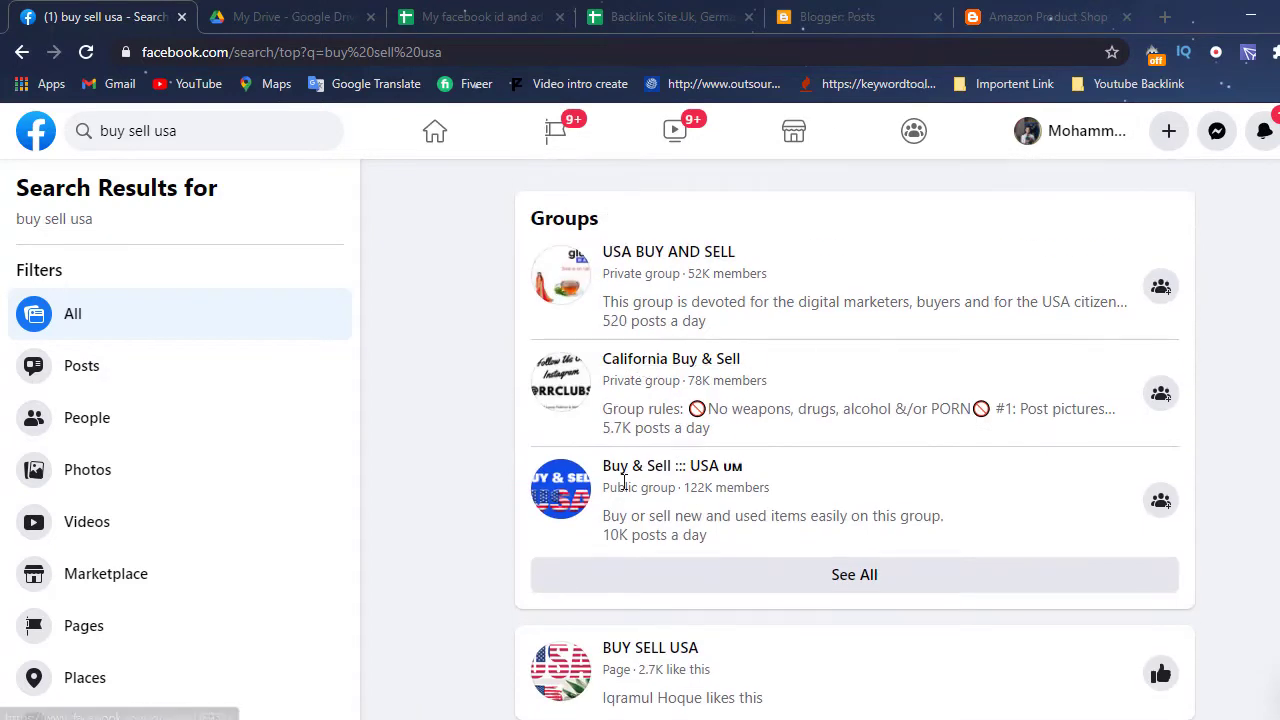
mouse_move(697, 478)
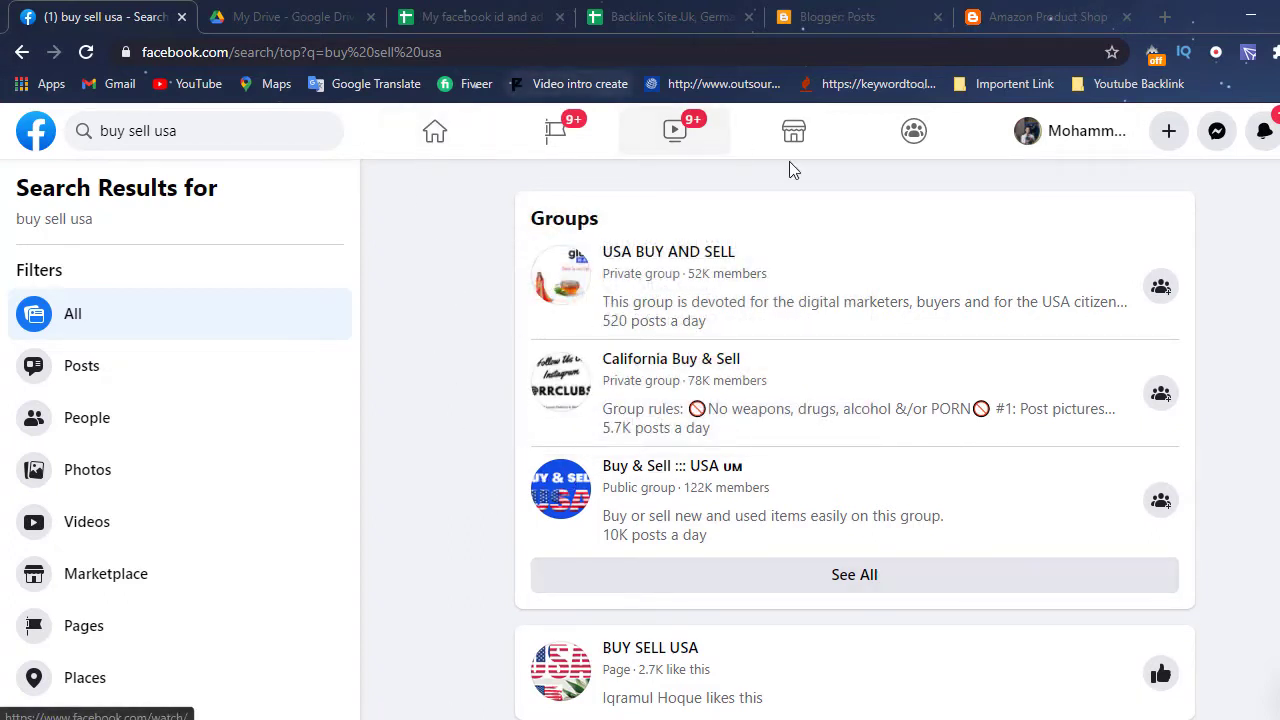
In the Google Sheets list of Buy sell USA groups, follow the SpecialAddaWithall group link in cell C2
left_click(448, 20)
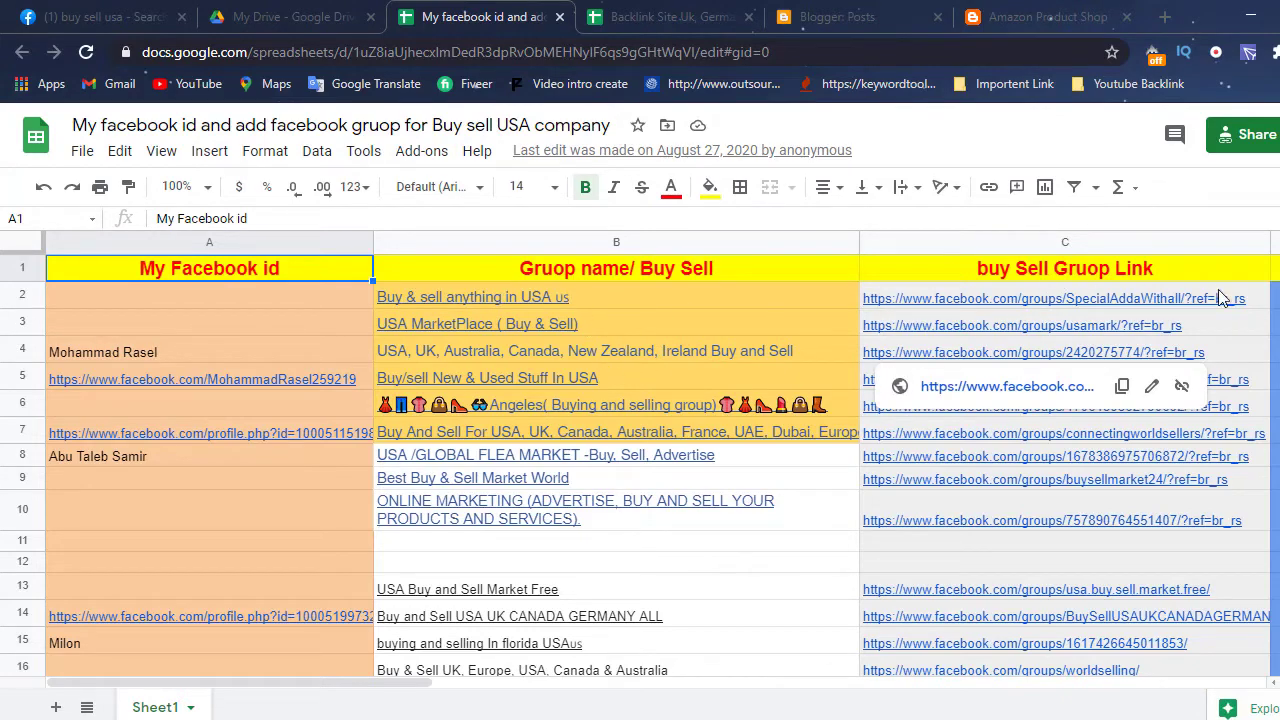
scroll(640, 465, "down", 20)
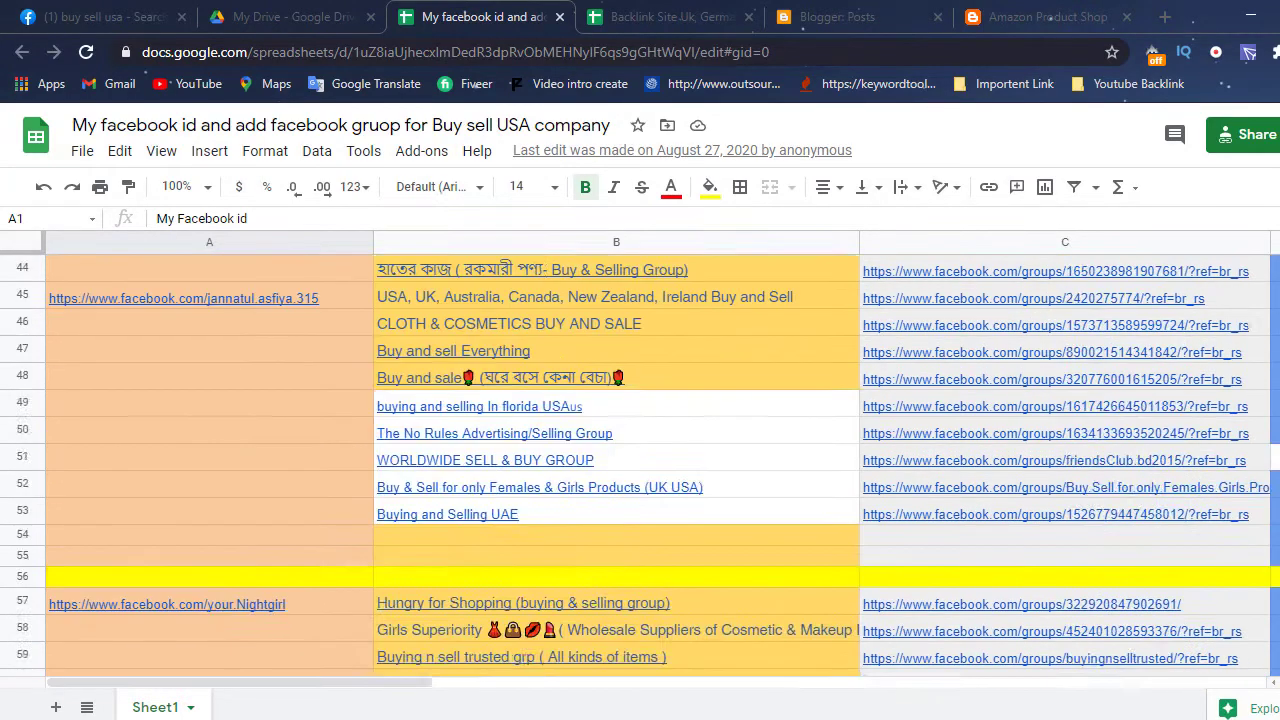
key("ctrl+Home")
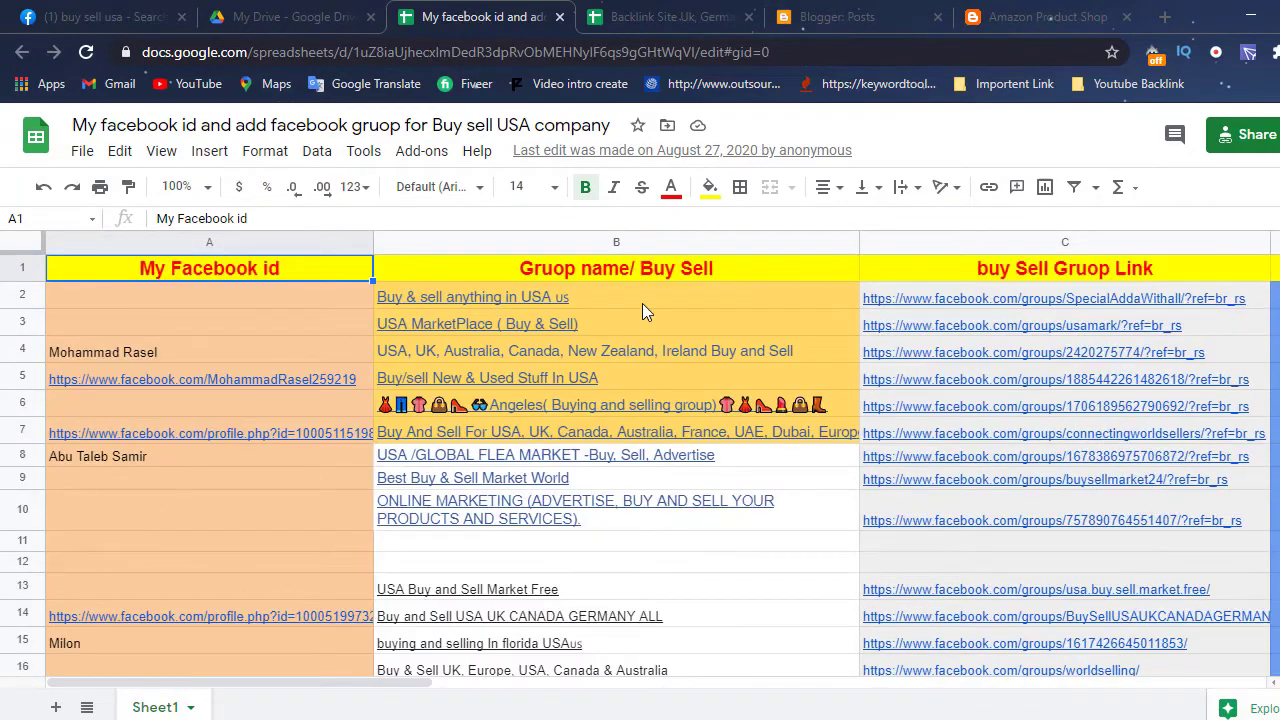
mouse_move(642, 312)
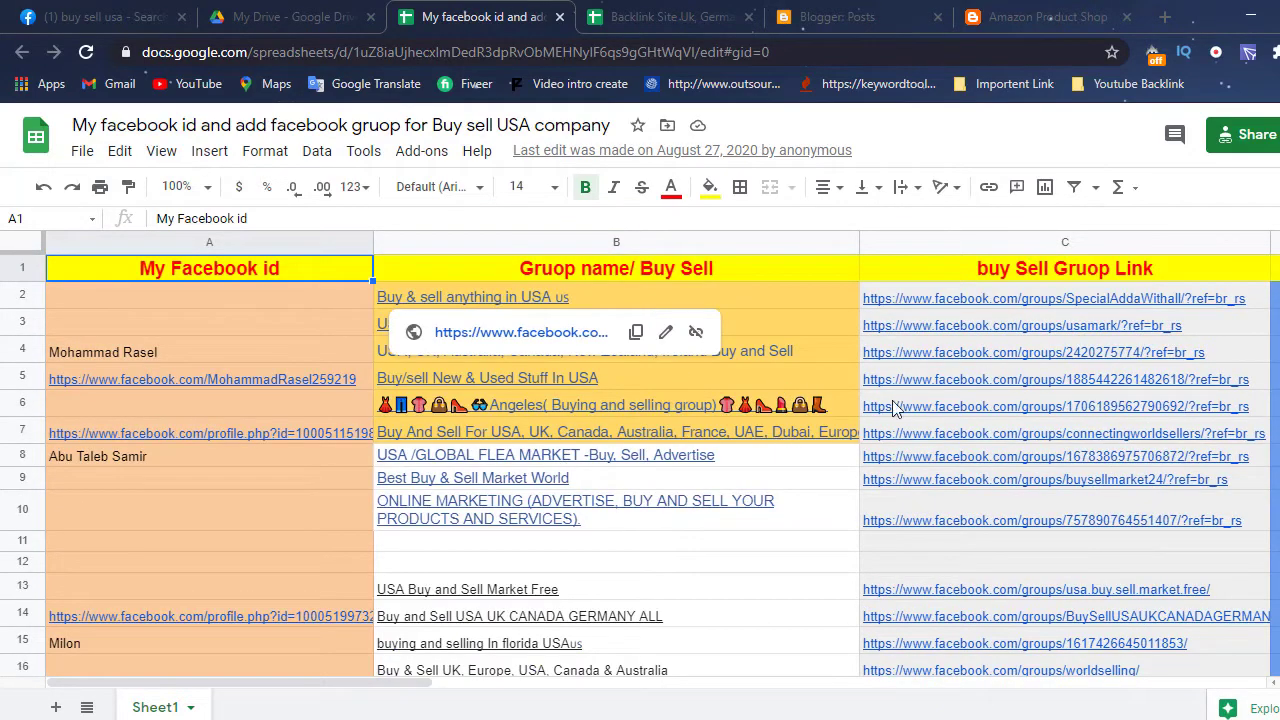
left_click(1050, 322)
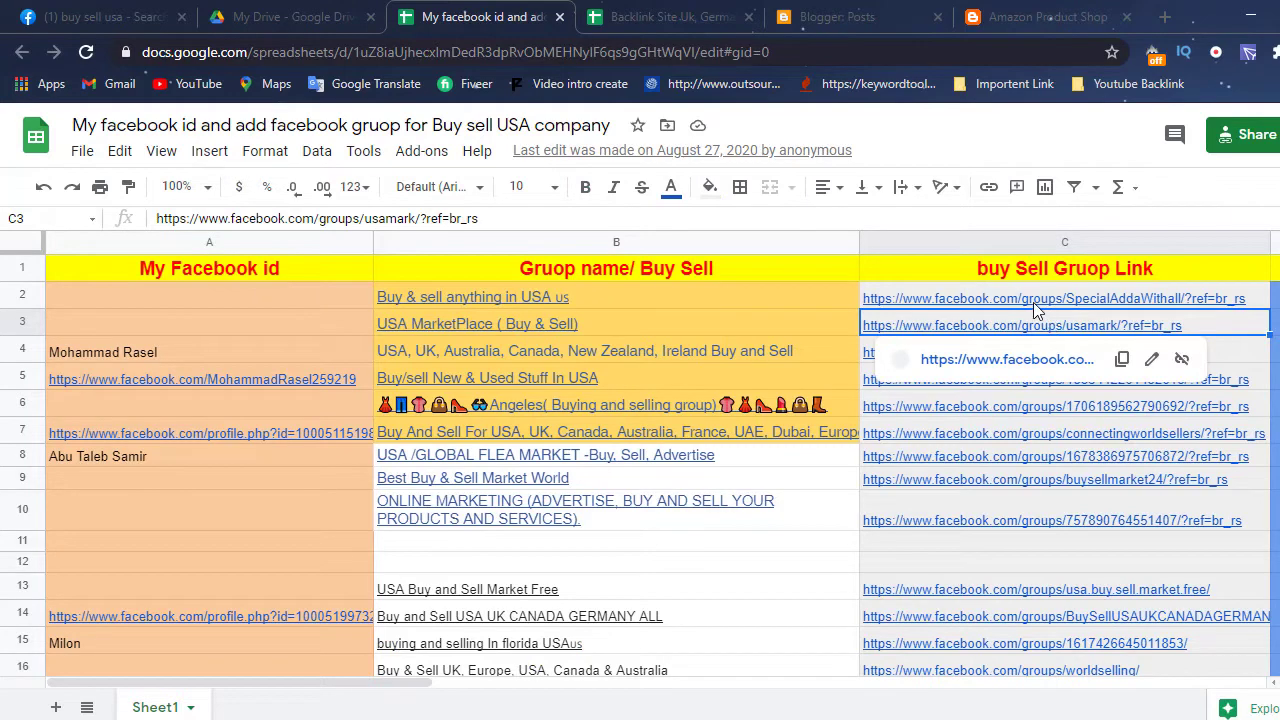
left_click(1034, 304)
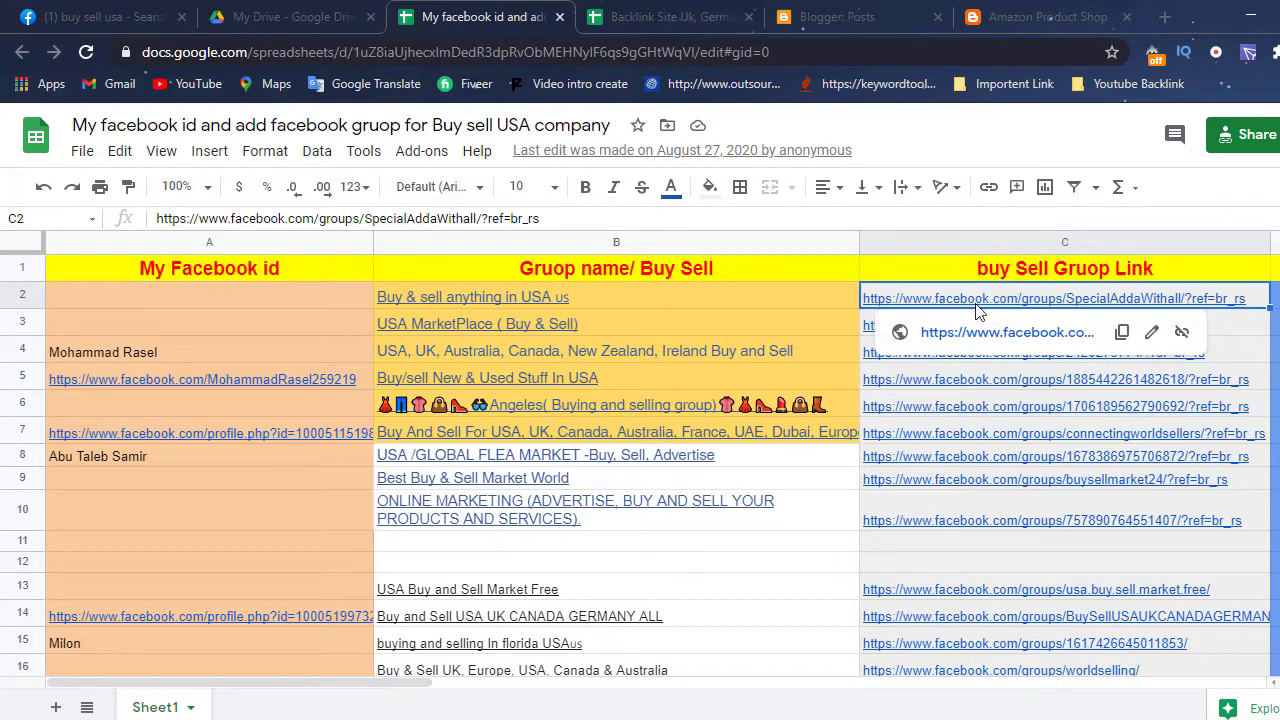
left_click(1010, 333)
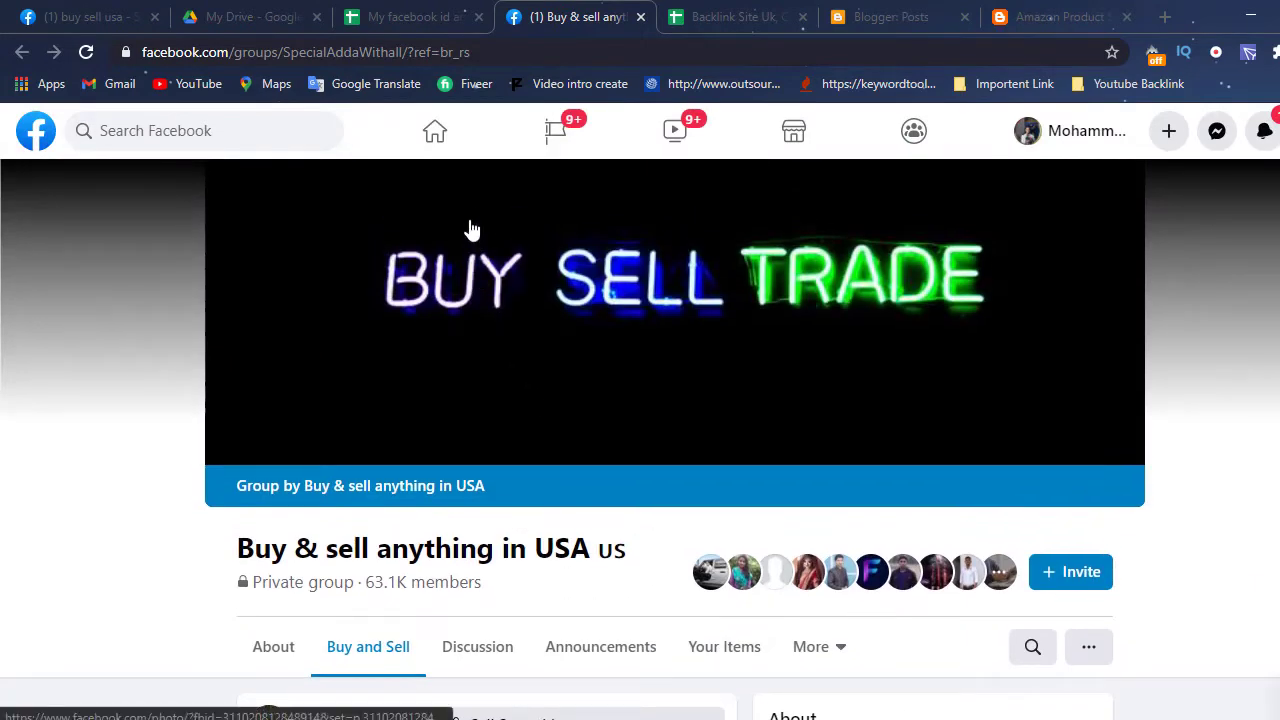
Compare the USA BUY AND SELL search result with the opened group and the group names and links in the spreadsheet
left_click(75, 19)
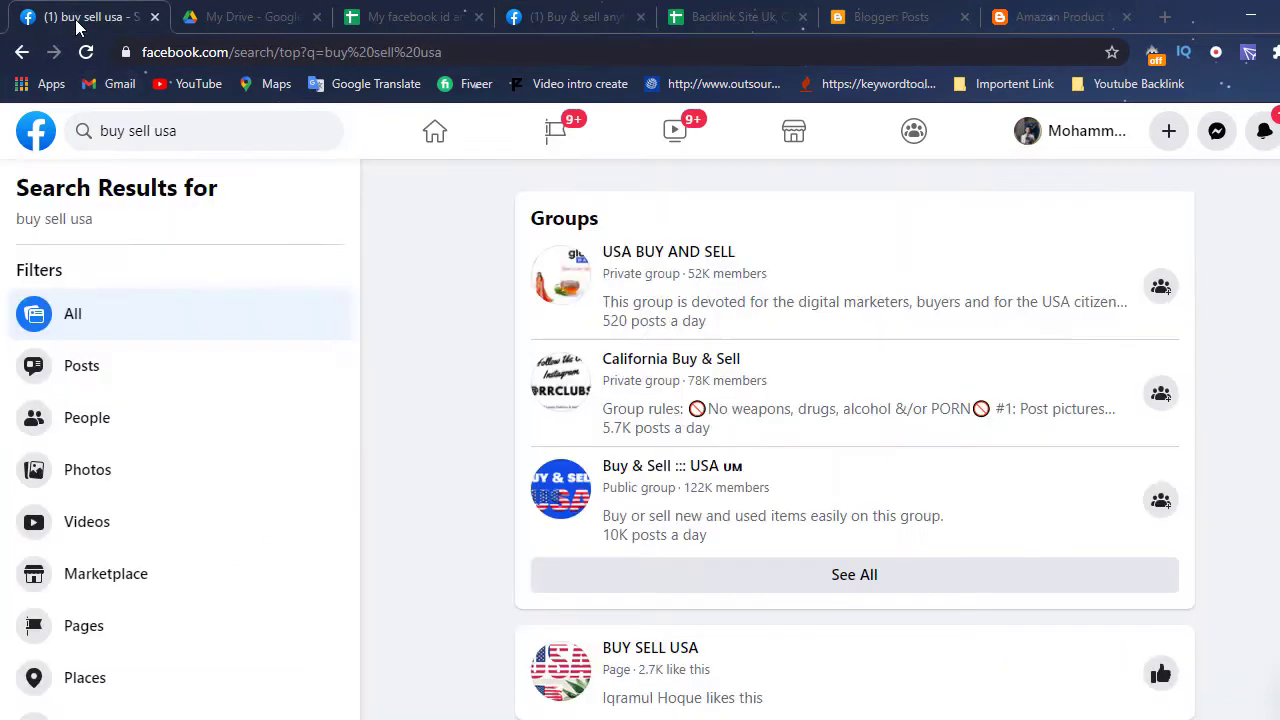
left_click_drag(708, 322, 749, 254)
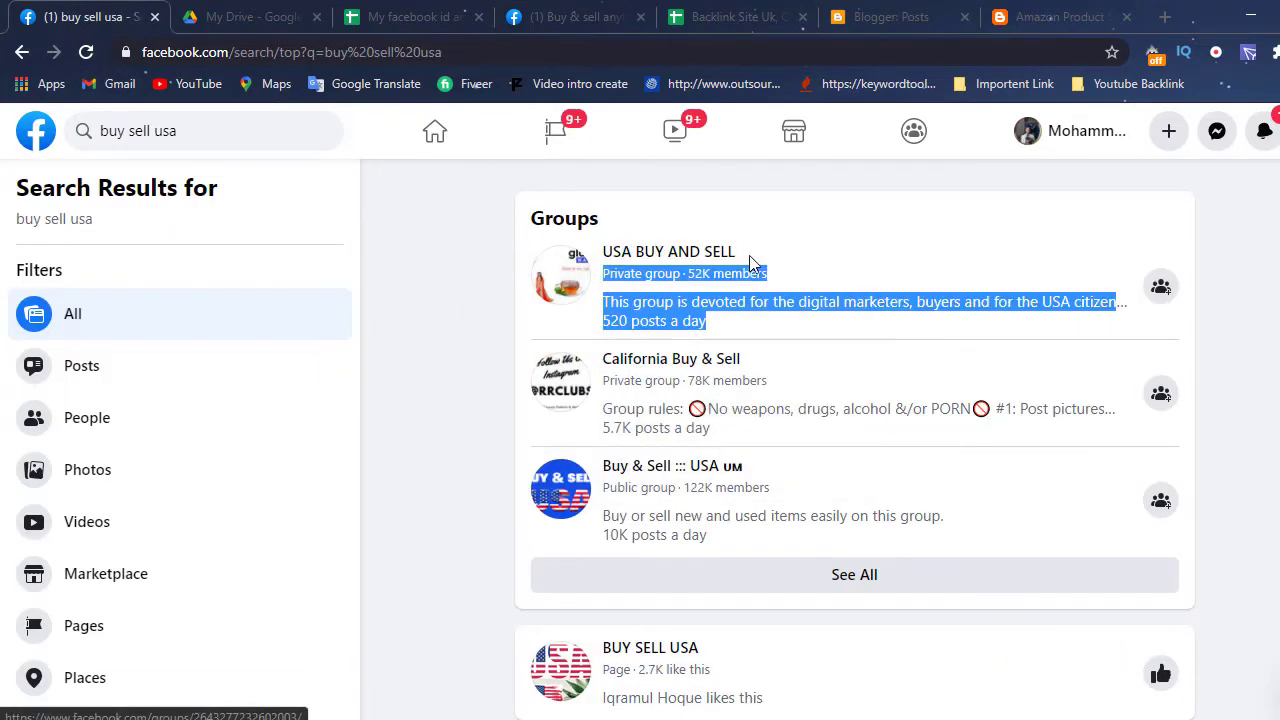
left_click(722, 24)
left_click(578, 24)
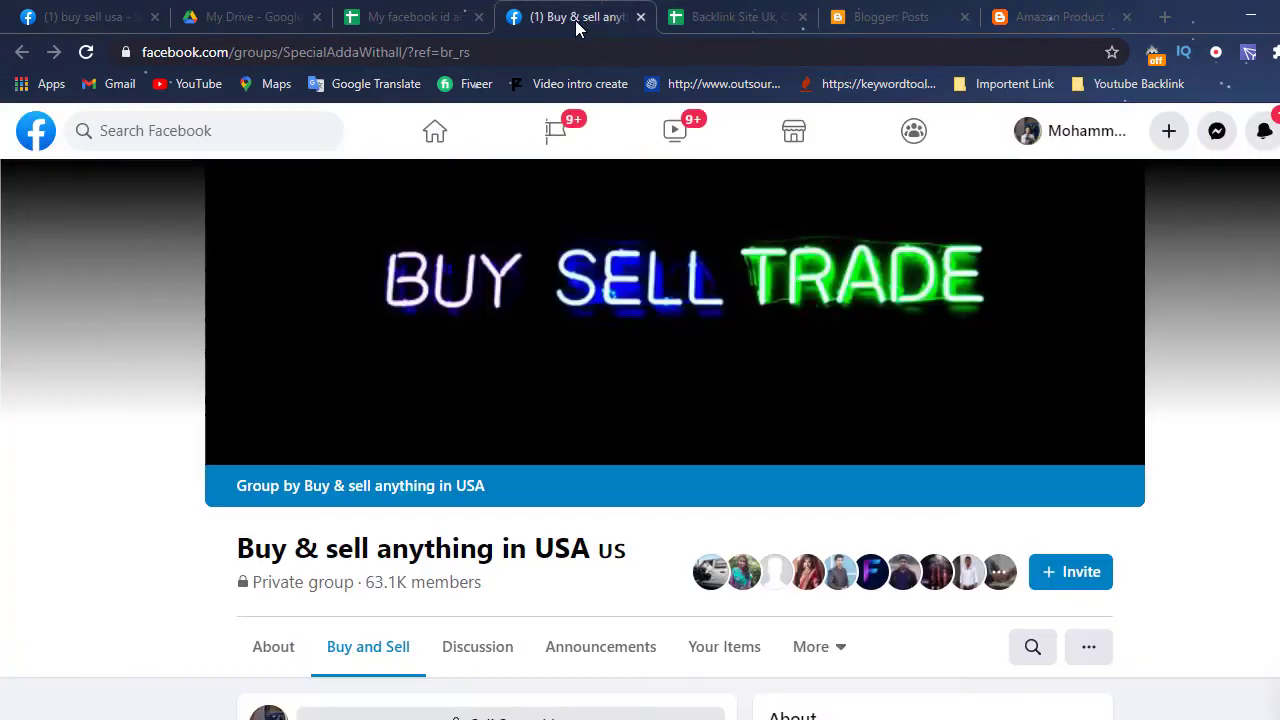
left_click(462, 20)
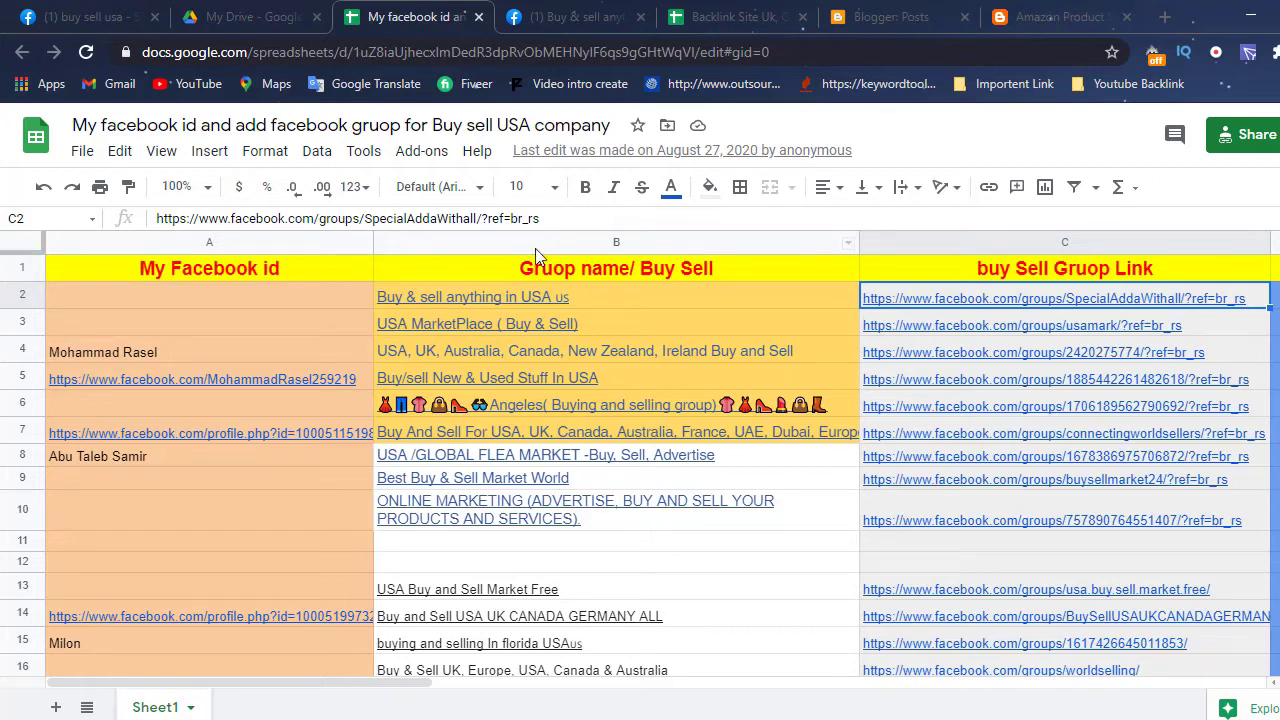
mouse_move(450, 325)
mouse_move(1100, 297)
left_click(525, 33)
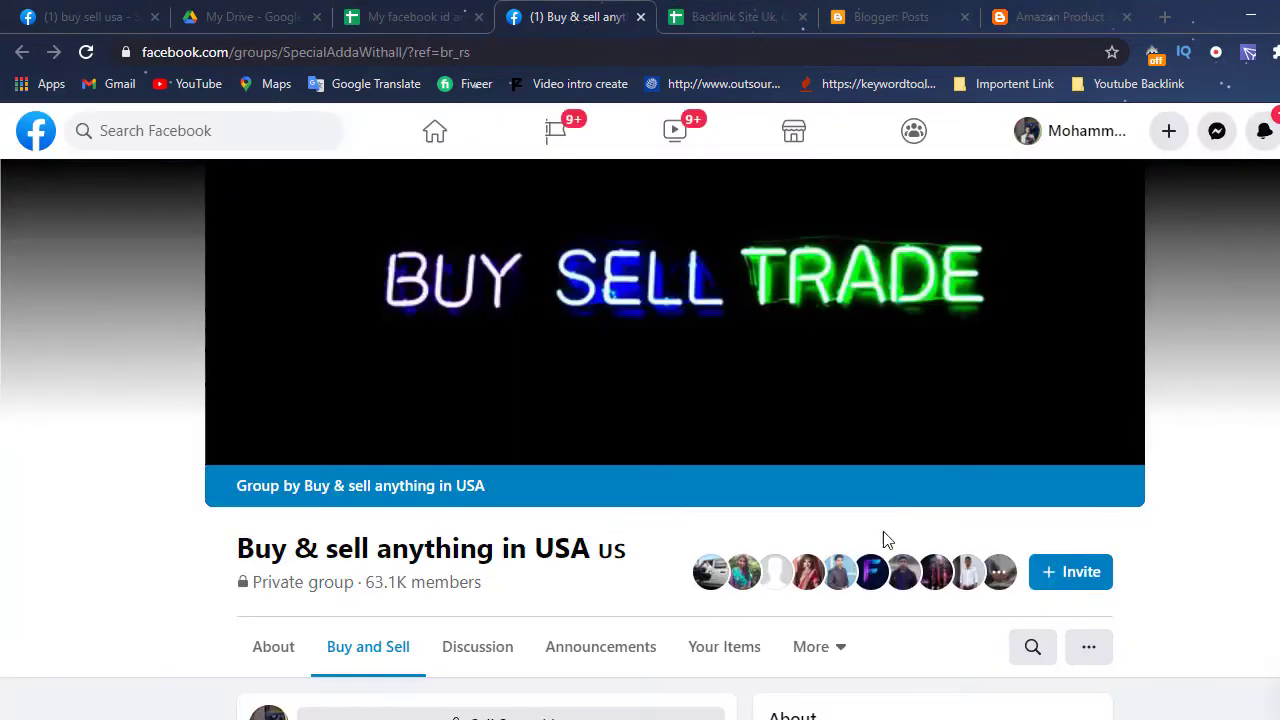
scroll(537, 455, "down", 3)
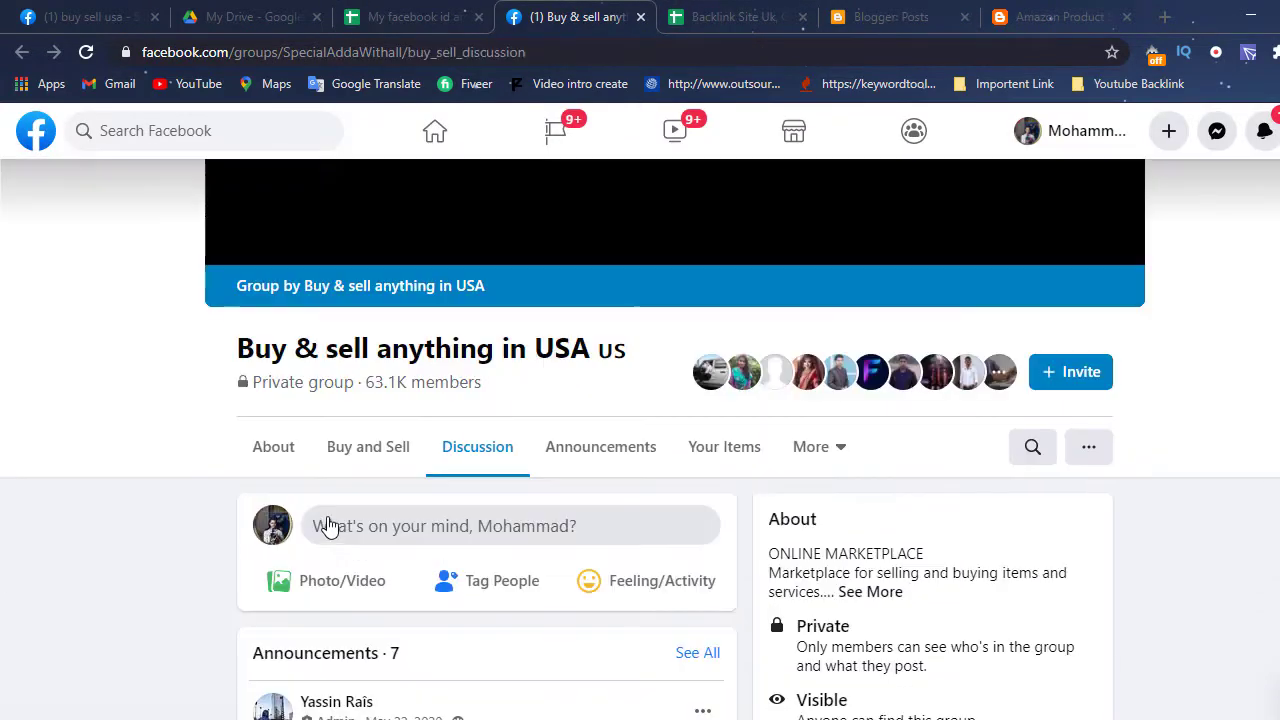
left_click(330, 526)
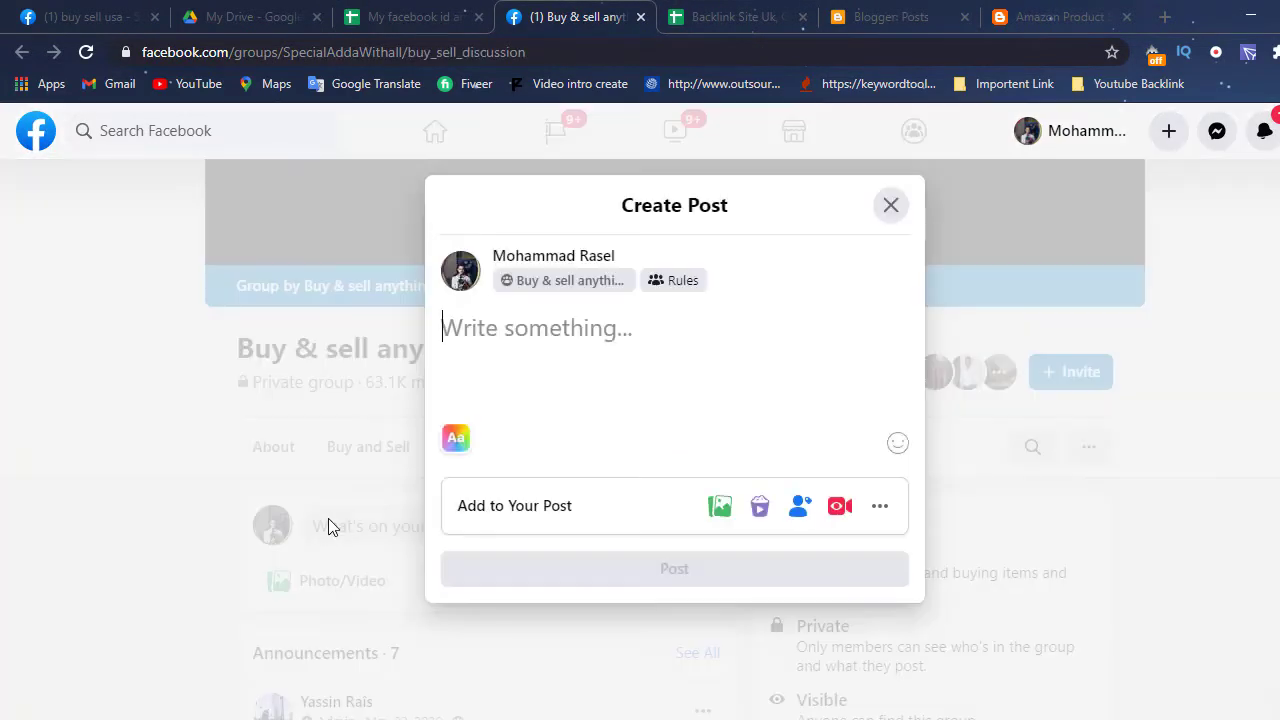
left_click(655, 652)
type("https://amazonproductlist9219.blogspot.com/")
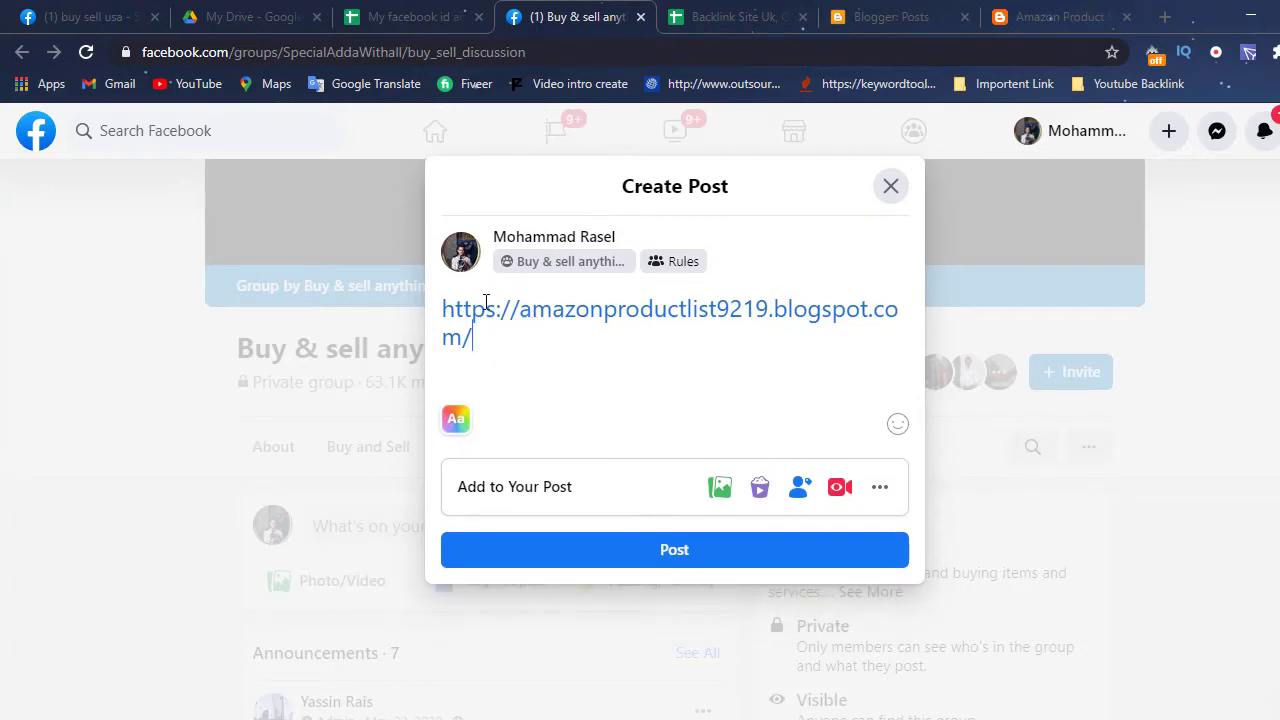
key("Return")
Switch to the Amazon Product Shop blog and open the VicTsing MM057 2.4G wireless mouse post
left_click(740, 16)
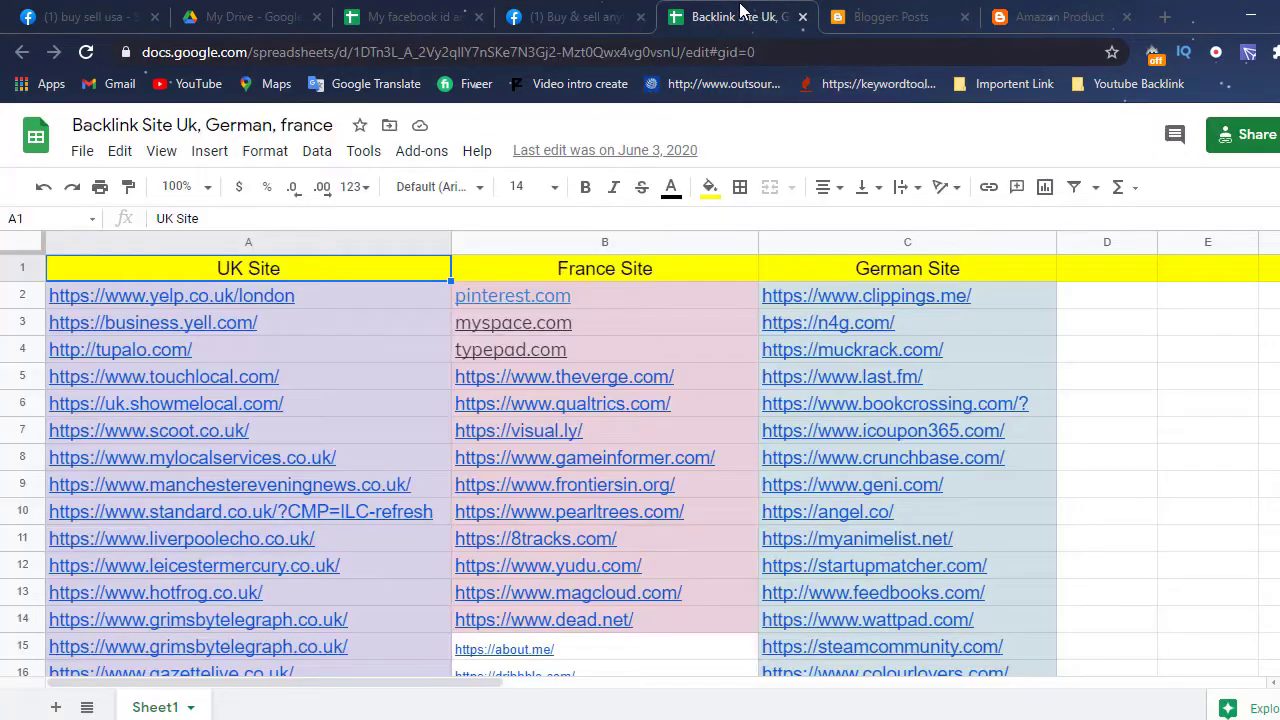
left_click(913, 14)
left_click(1040, 17)
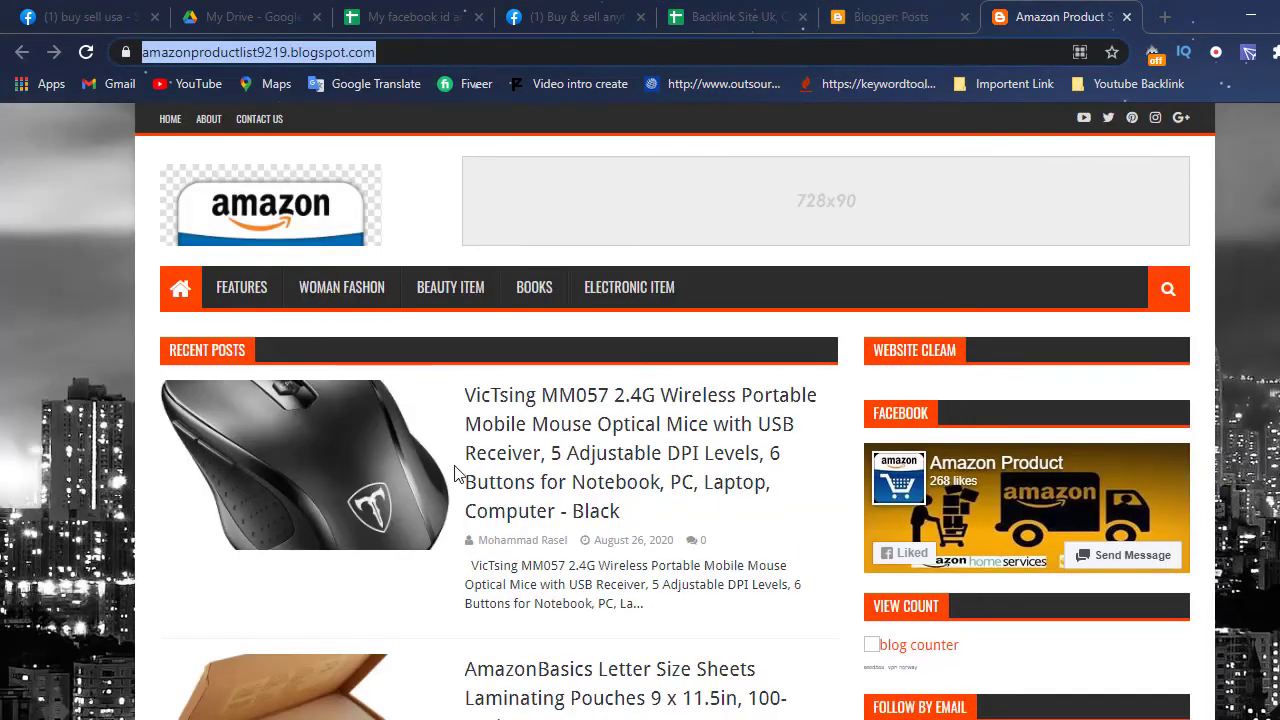
left_click(316, 438)
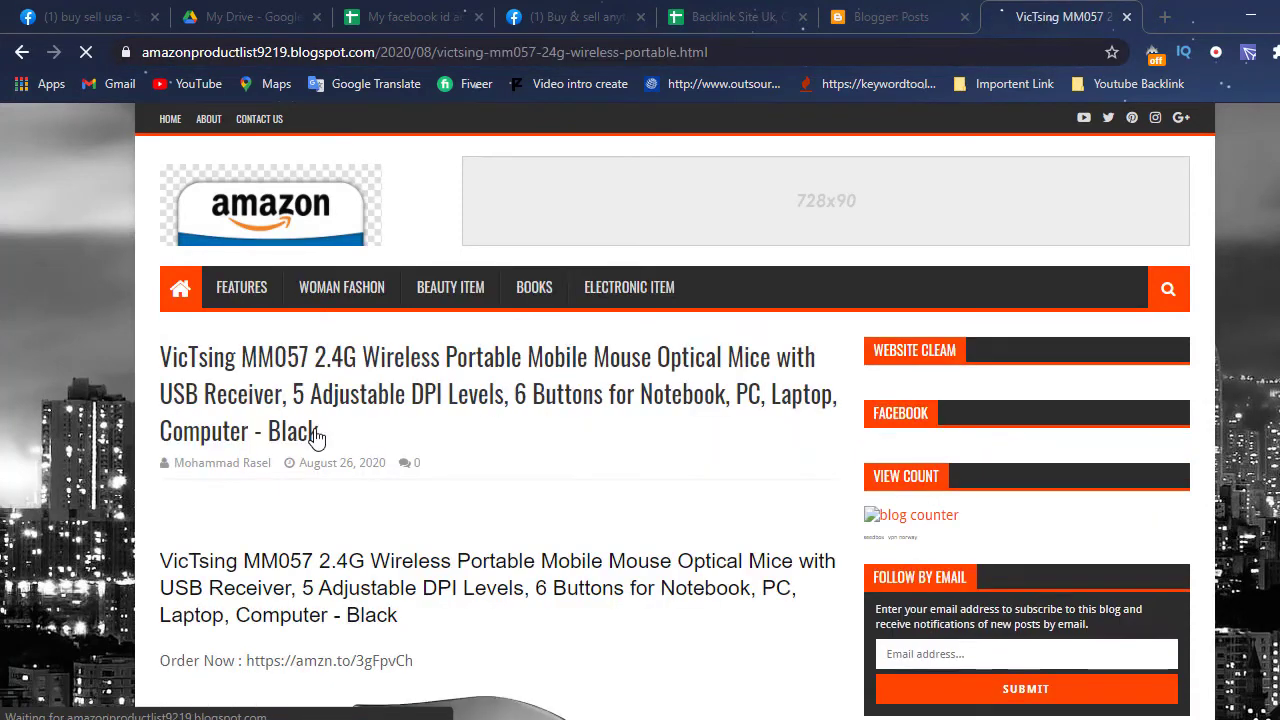
Save the product image from the VicTsing mouse post to the Downloads folder as a JPEG image
scroll(474, 463, "down", 5)
right_click(450, 390)
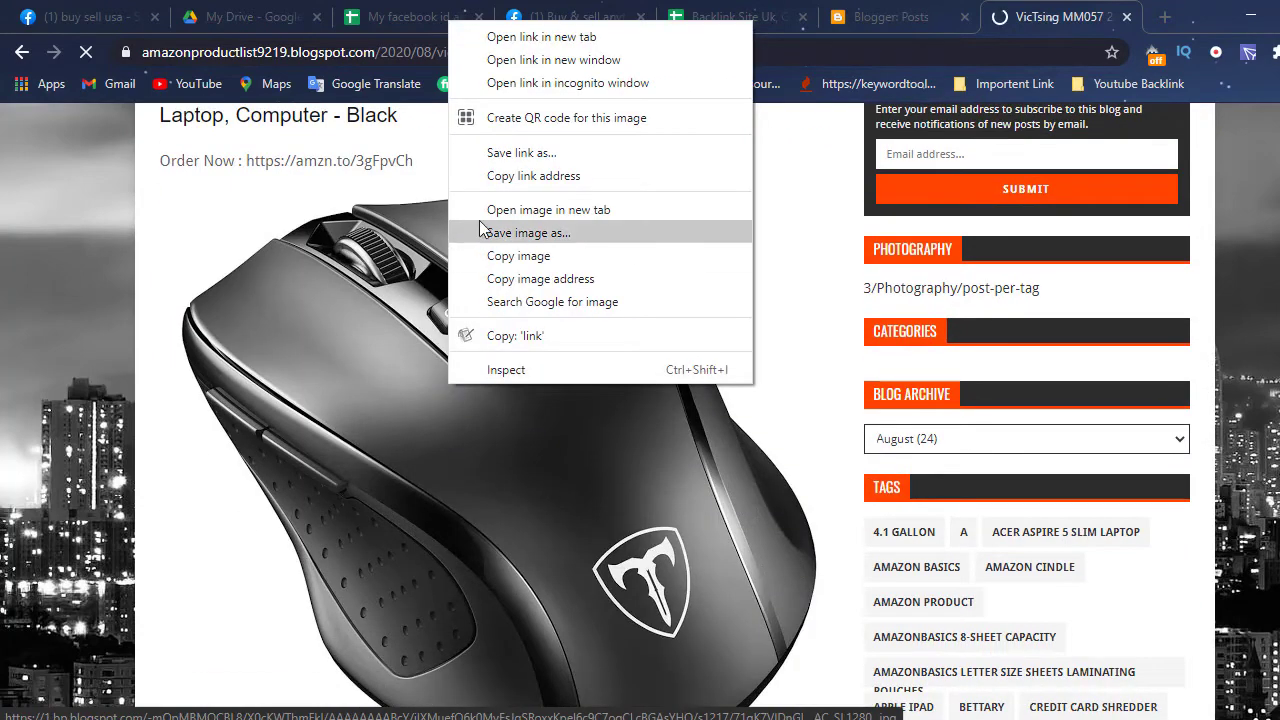
left_click(545, 233)
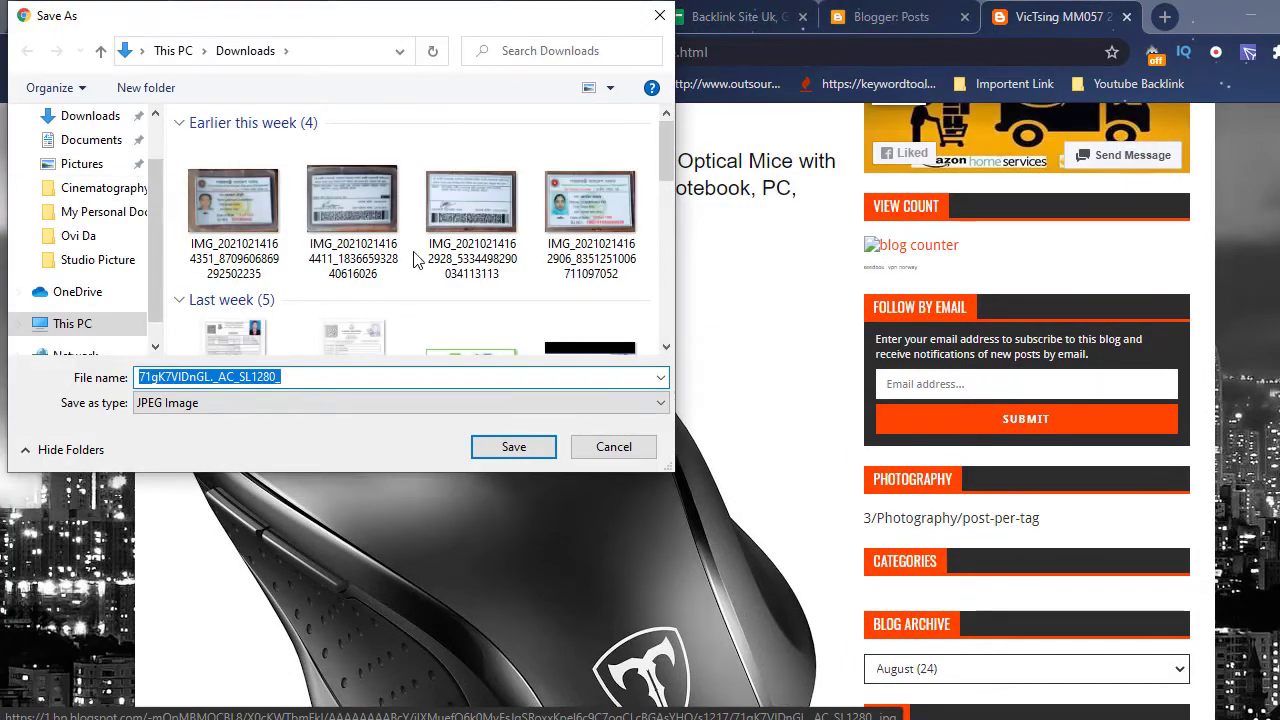
scroll(425, 262, "down", 5)
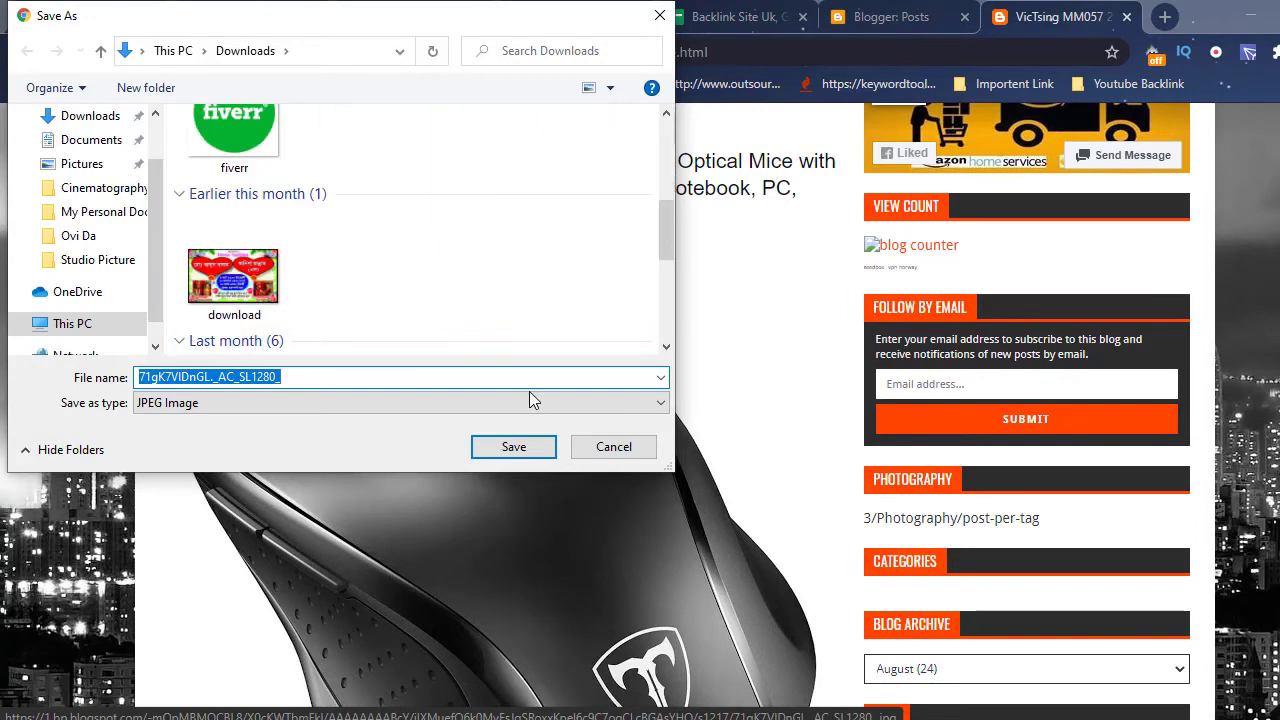
left_click(538, 455)
scroll(307, 490, "up", 1)
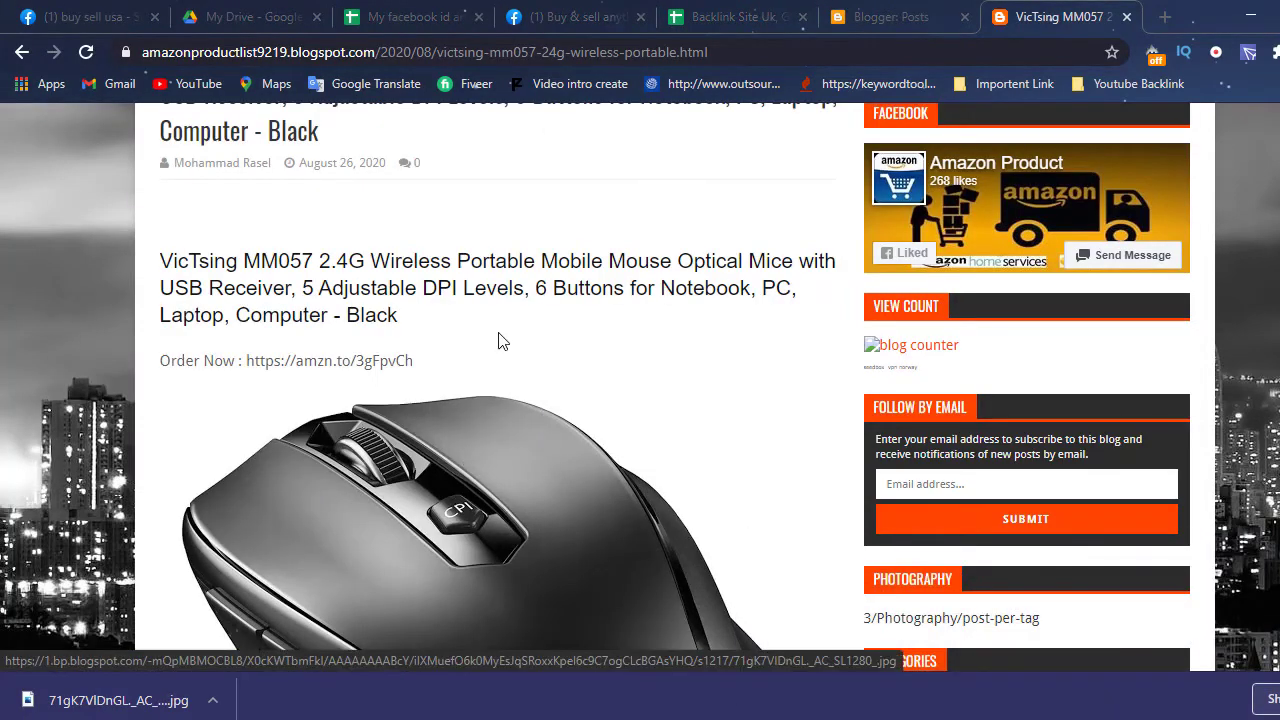
Switch to the Facebook group draft and attach the mouse image 71gK7VlDnGL._AC_SL1280_ from the Desktop folder to the post
left_click(548, 22)
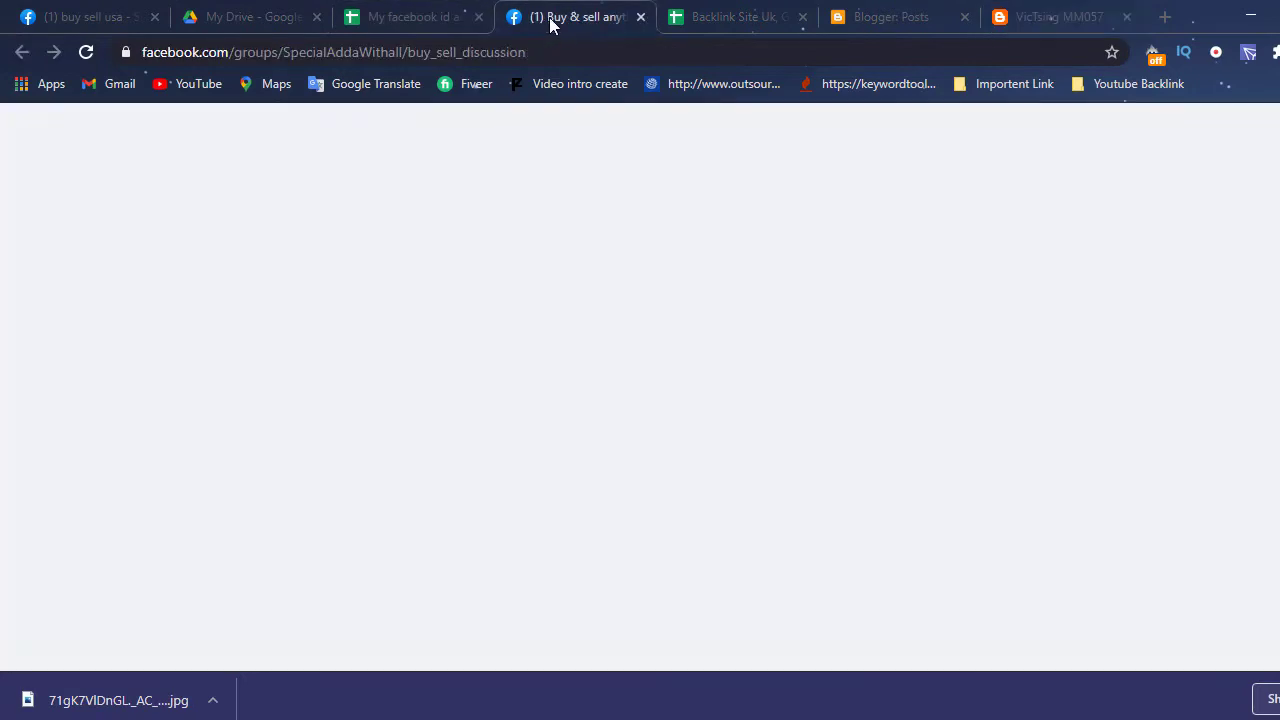
left_click(494, 398)
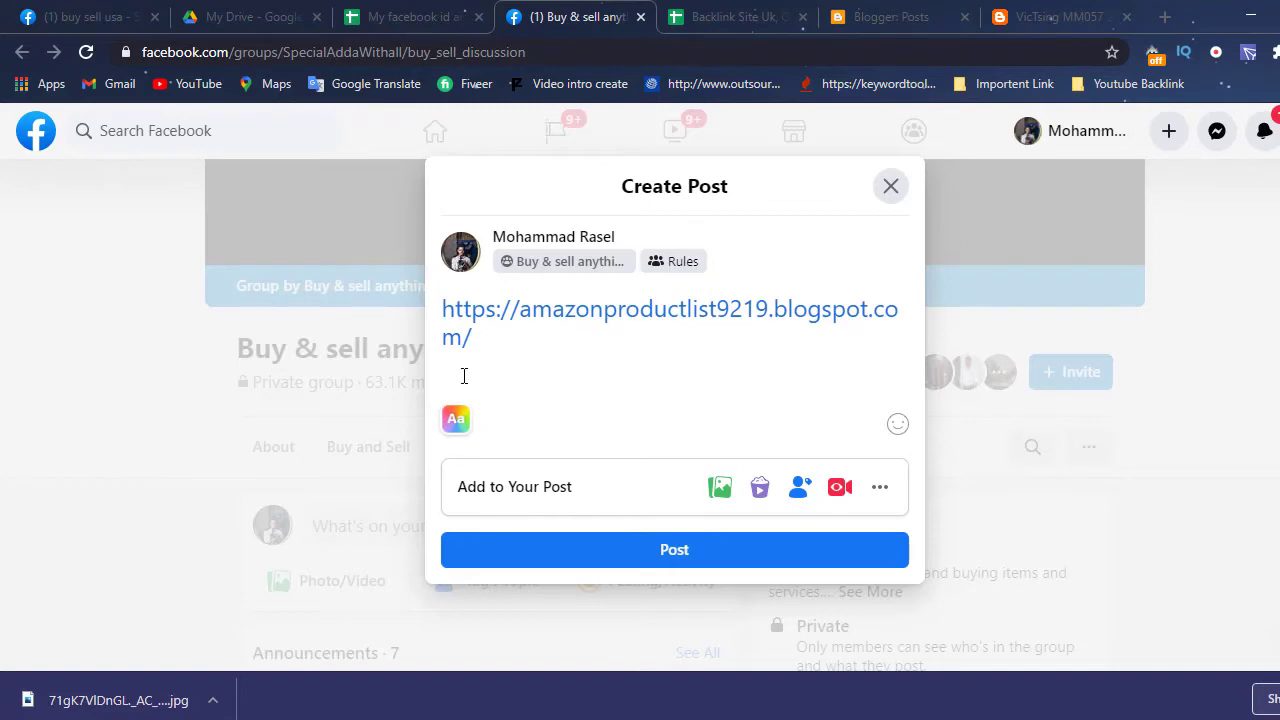
left_click(531, 490)
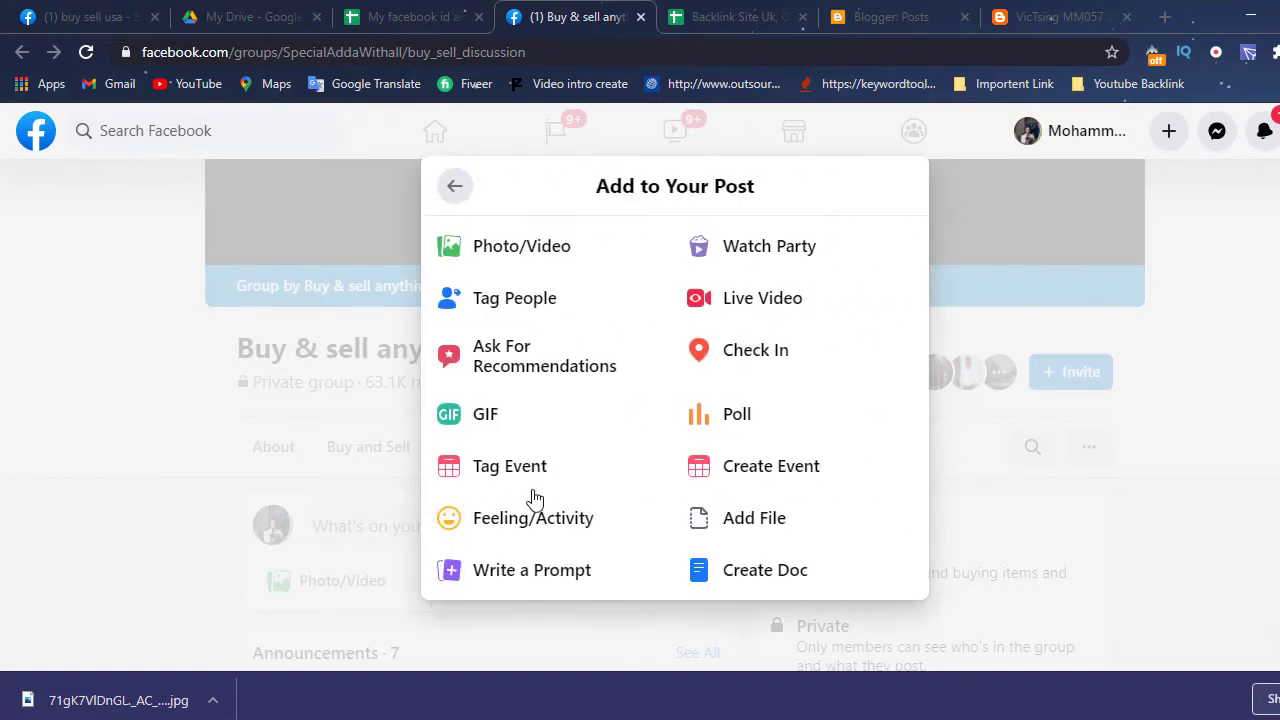
left_click(491, 258)
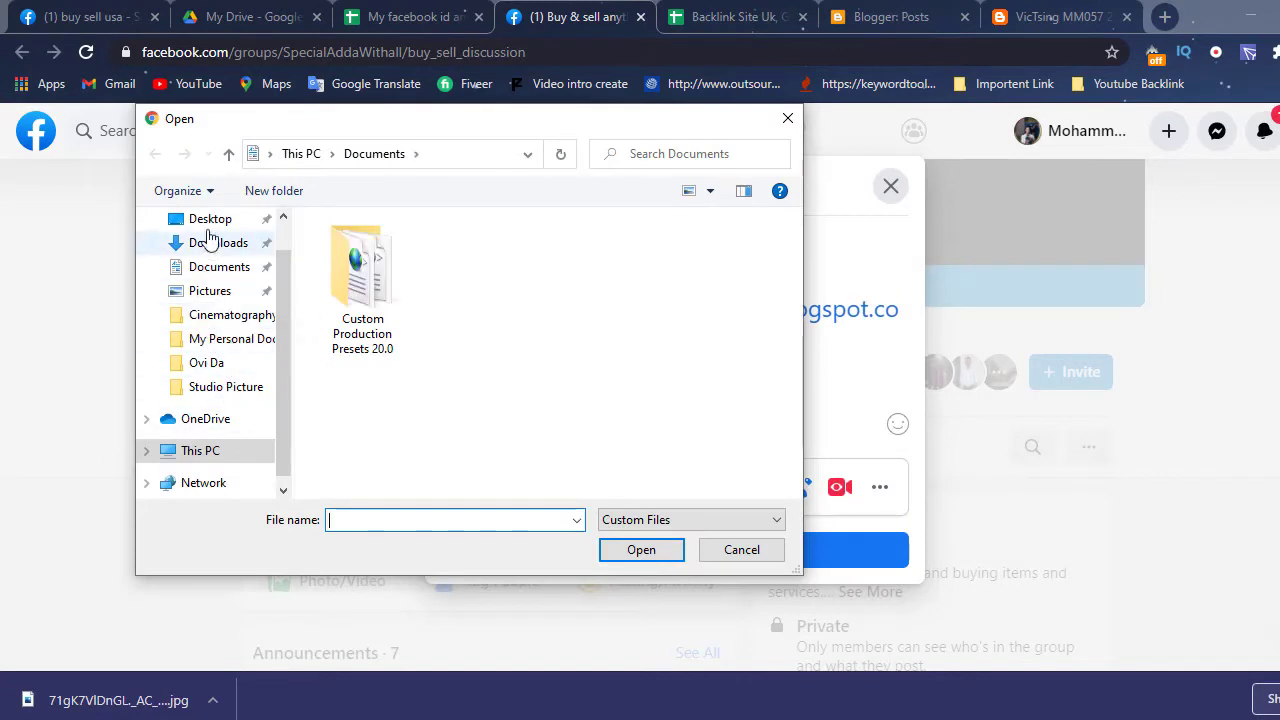
left_click(210, 226)
left_click(718, 275)
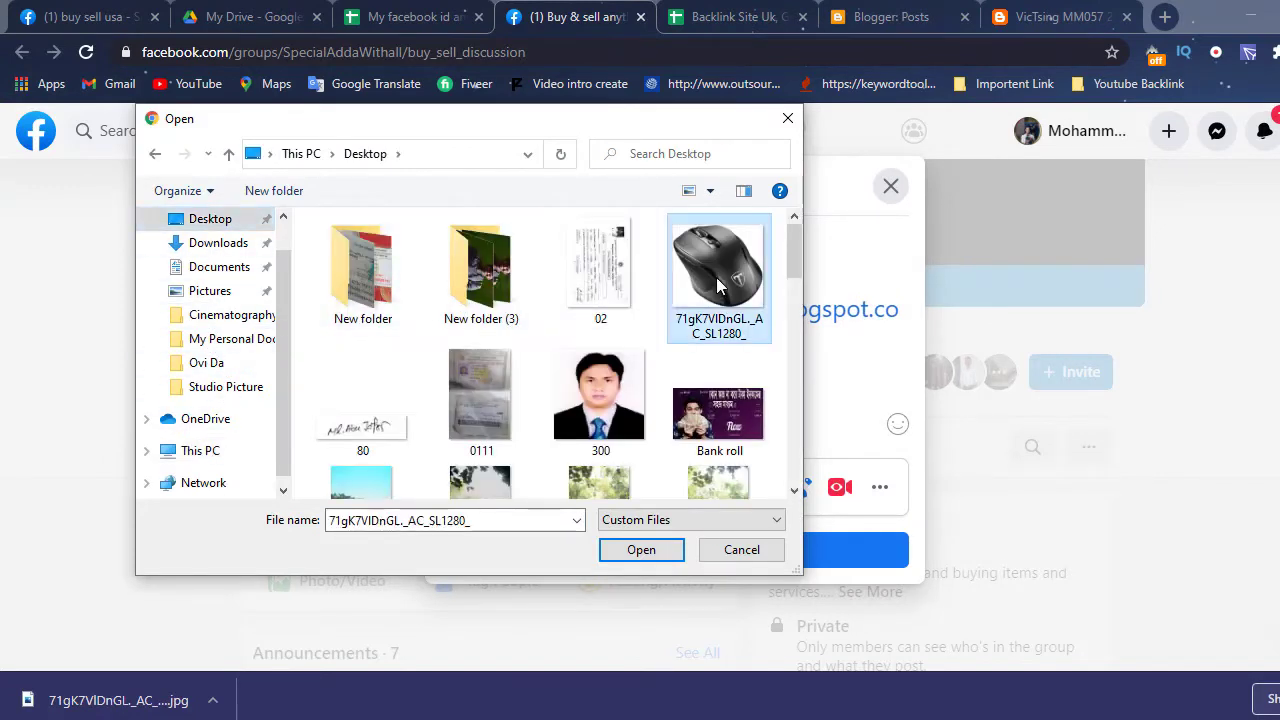
left_click(643, 549)
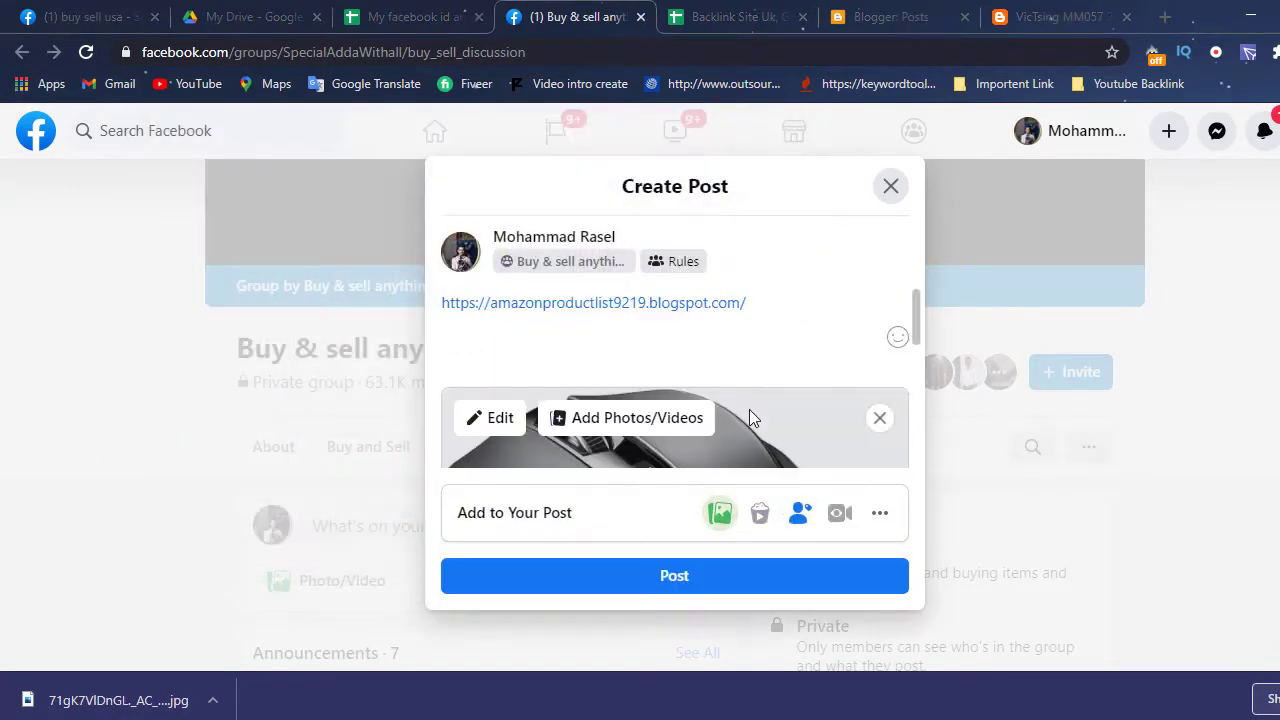
scroll(700, 396, "down", 3)
scroll(700, 400, "up", 3)
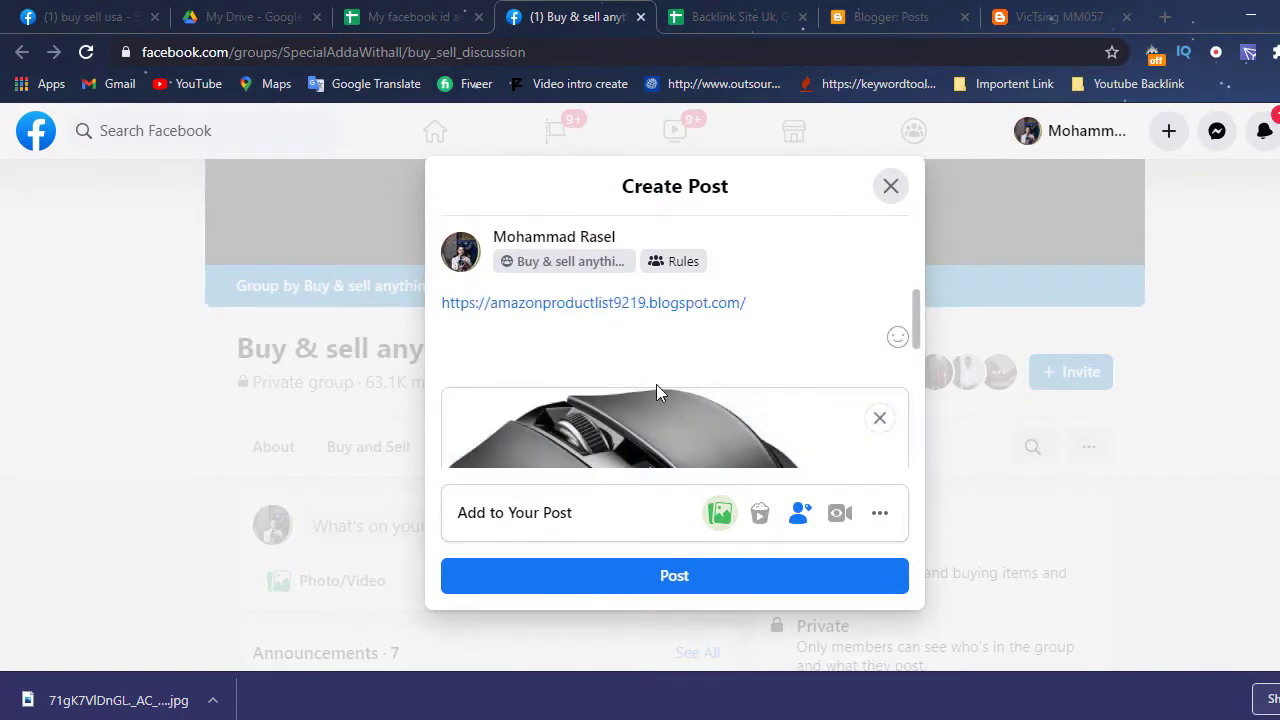
scroll(730, 438, "down", 1)
scroll(731, 441, "down", 2)
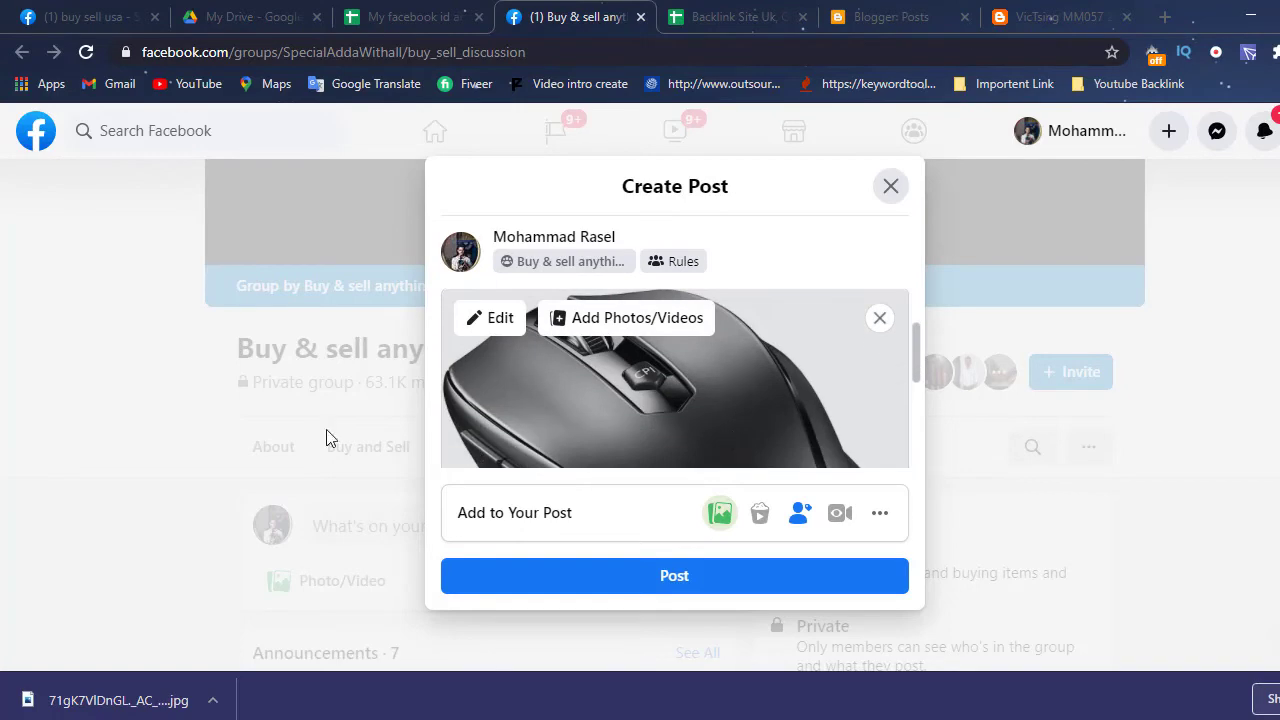
Copy the full VicTsing MM057 product title from the blog post and insert it above the link in the Facebook draft
left_click(1066, 20)
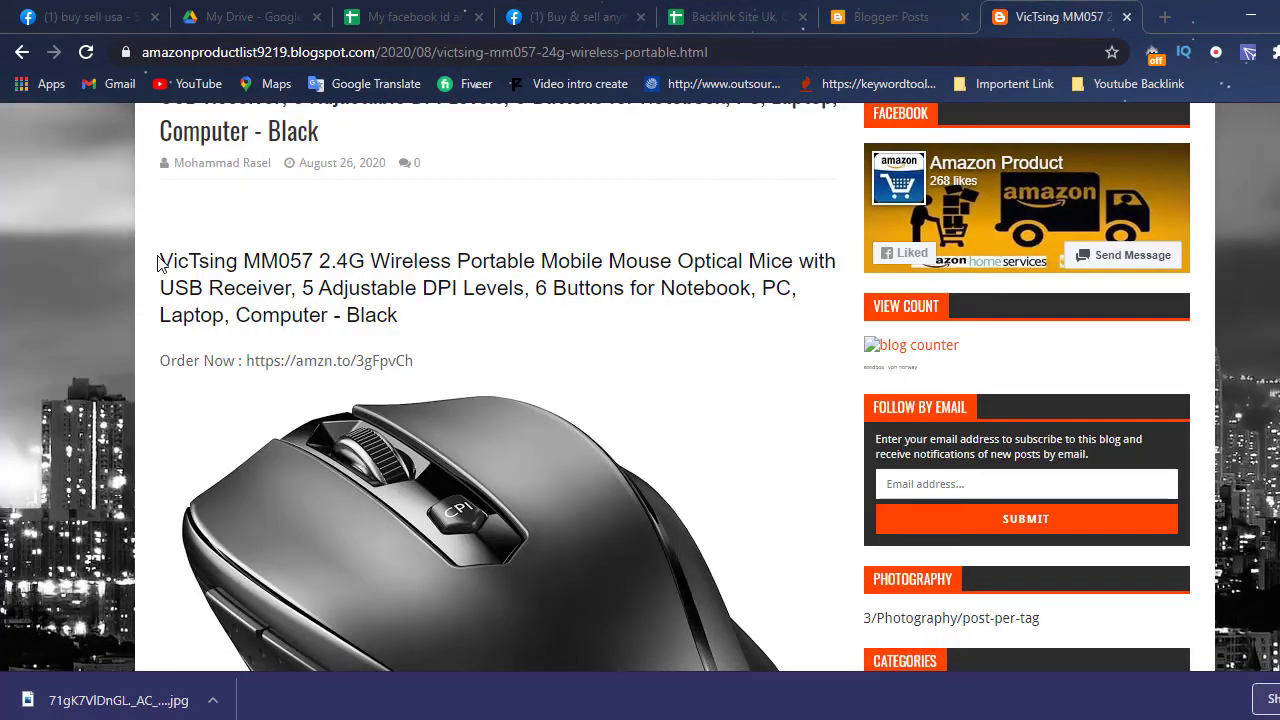
left_click_drag(161, 262, 408, 322)
key("ctrl+c")
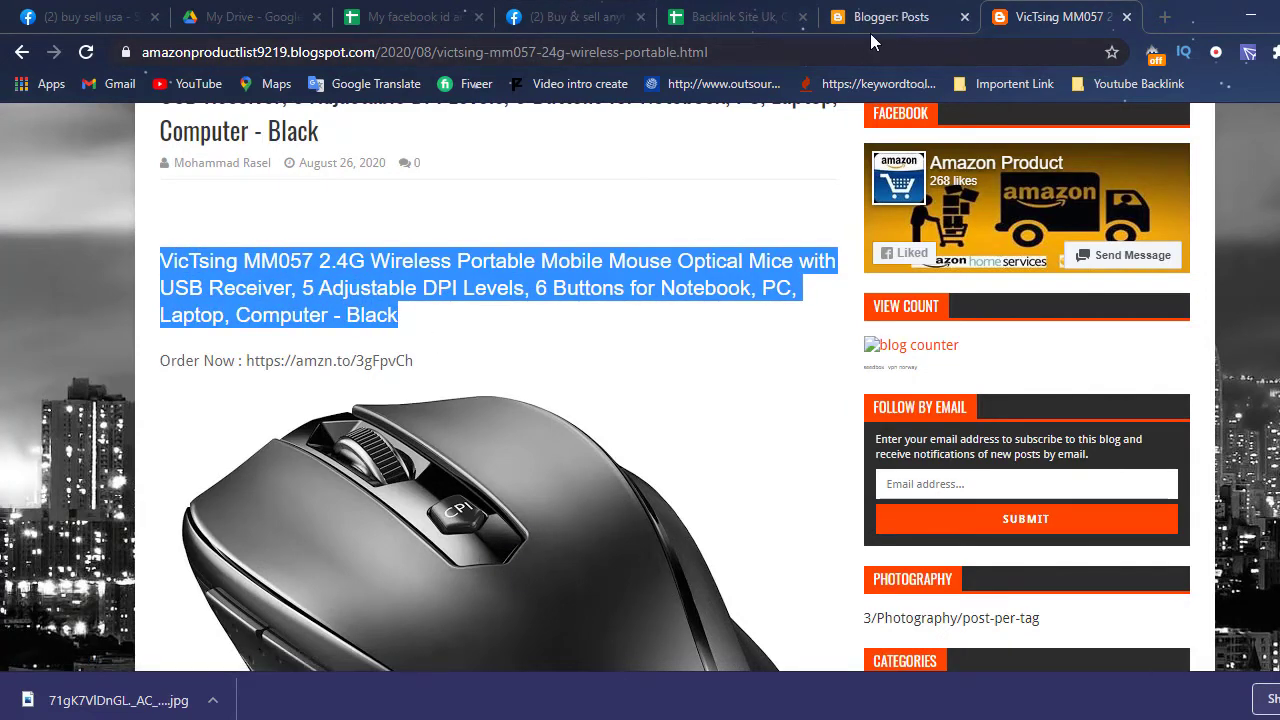
left_click(740, 17)
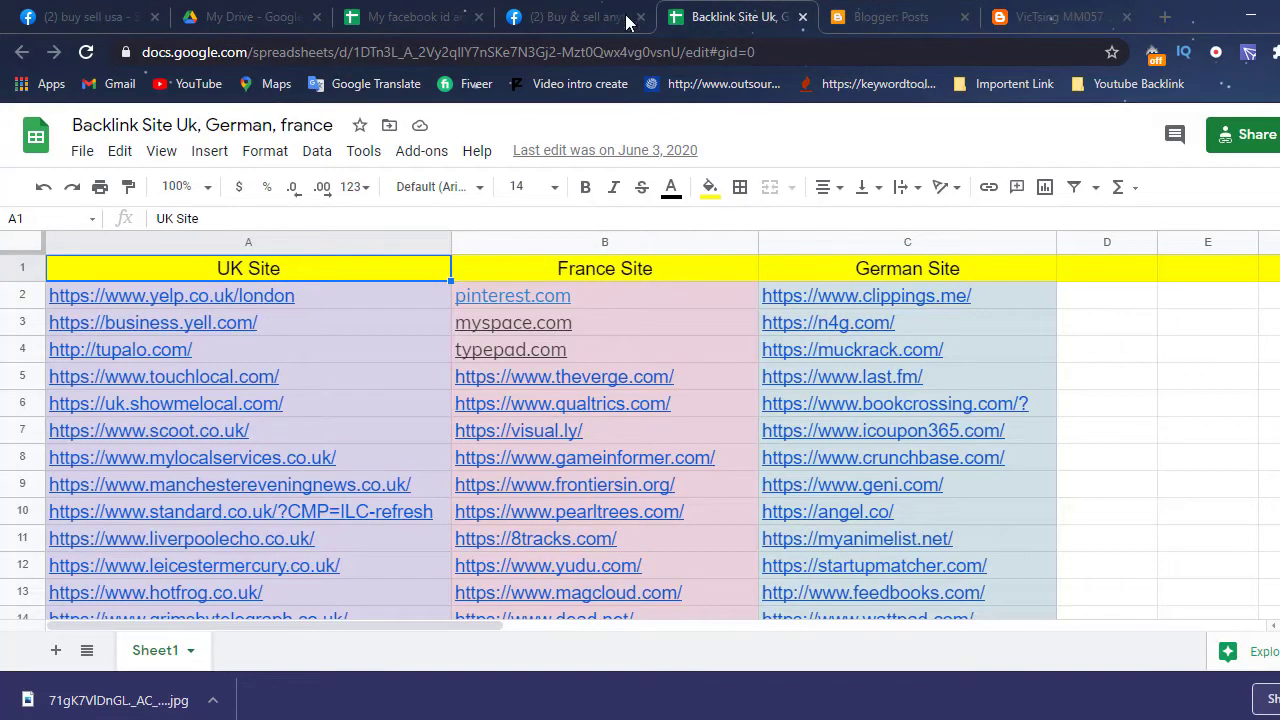
left_click(571, 17)
scroll(626, 305, "up", 2)
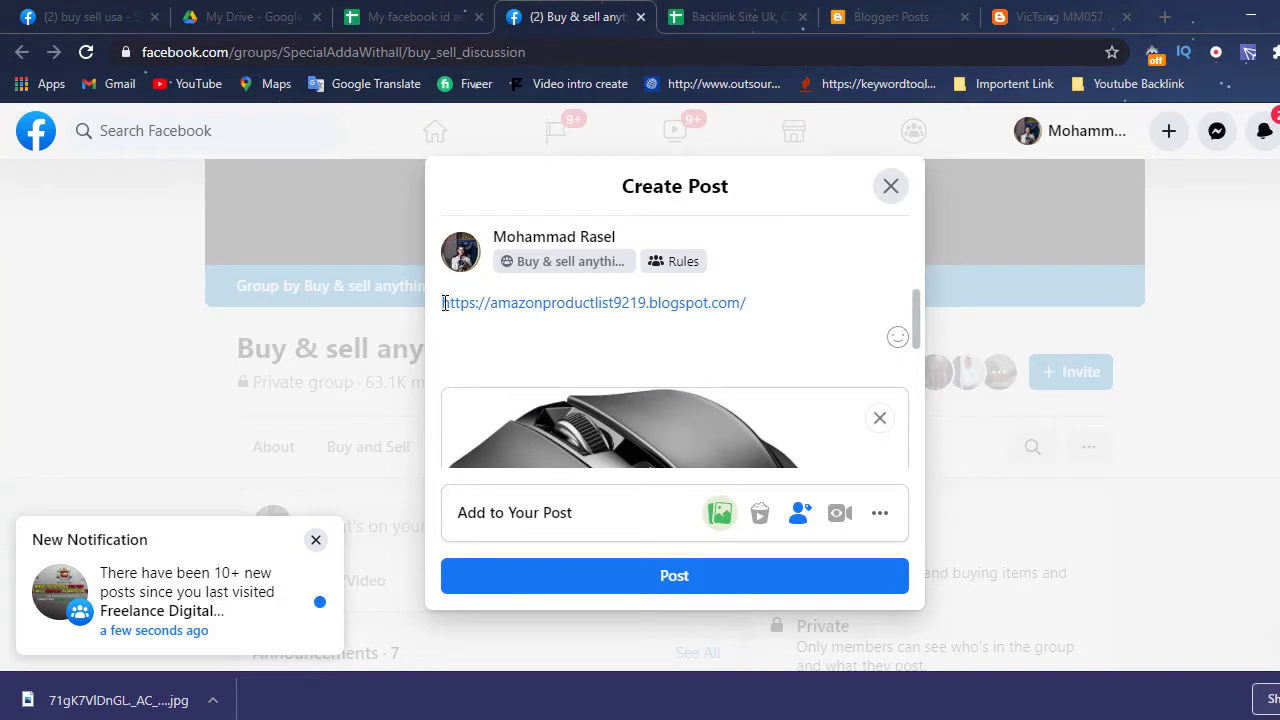
key("Return")
key("Return")
key("Return")
key("ctrl+v")
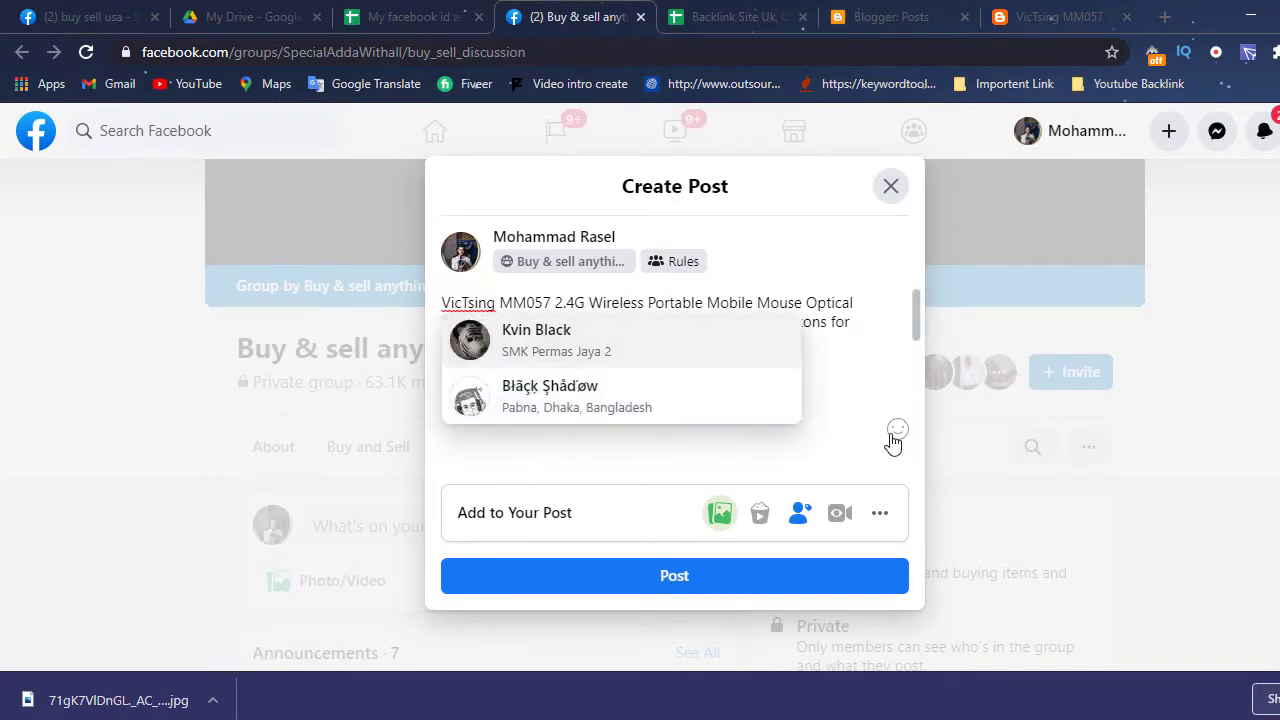
left_click(829, 434)
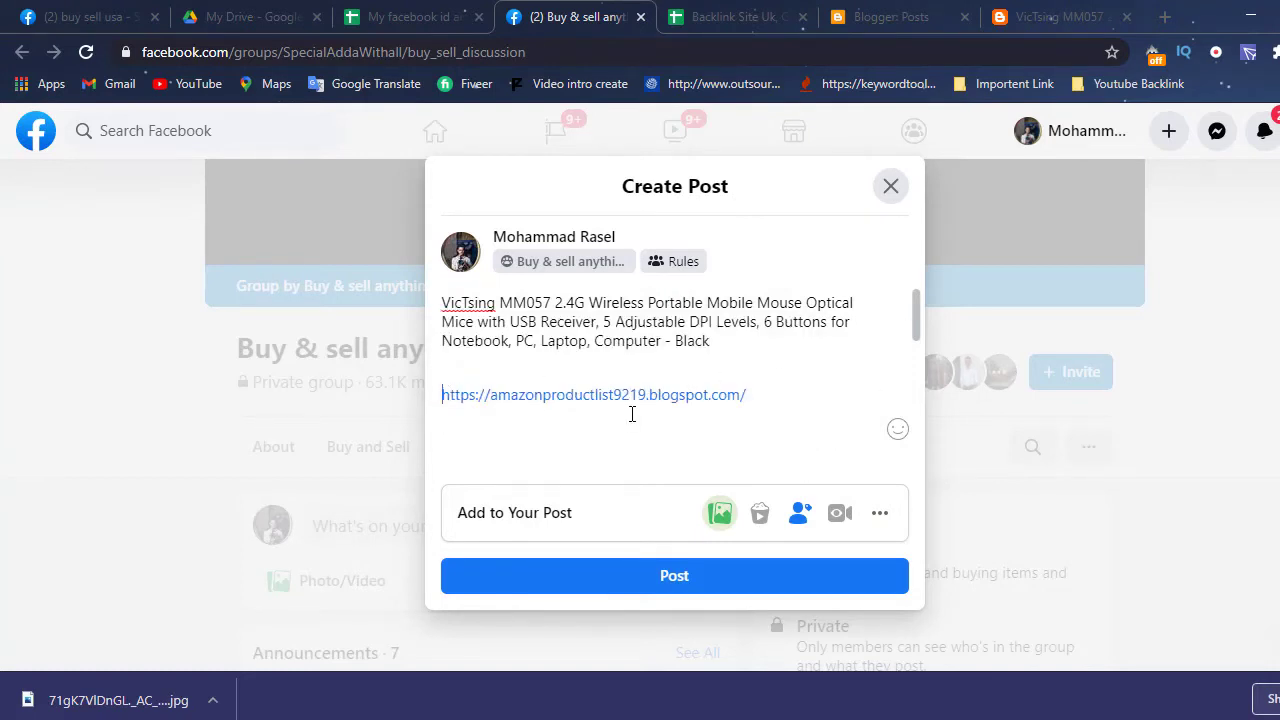
Insert "Visit Website: " in front of the blog link and review the draft post with its image
type("Visit")
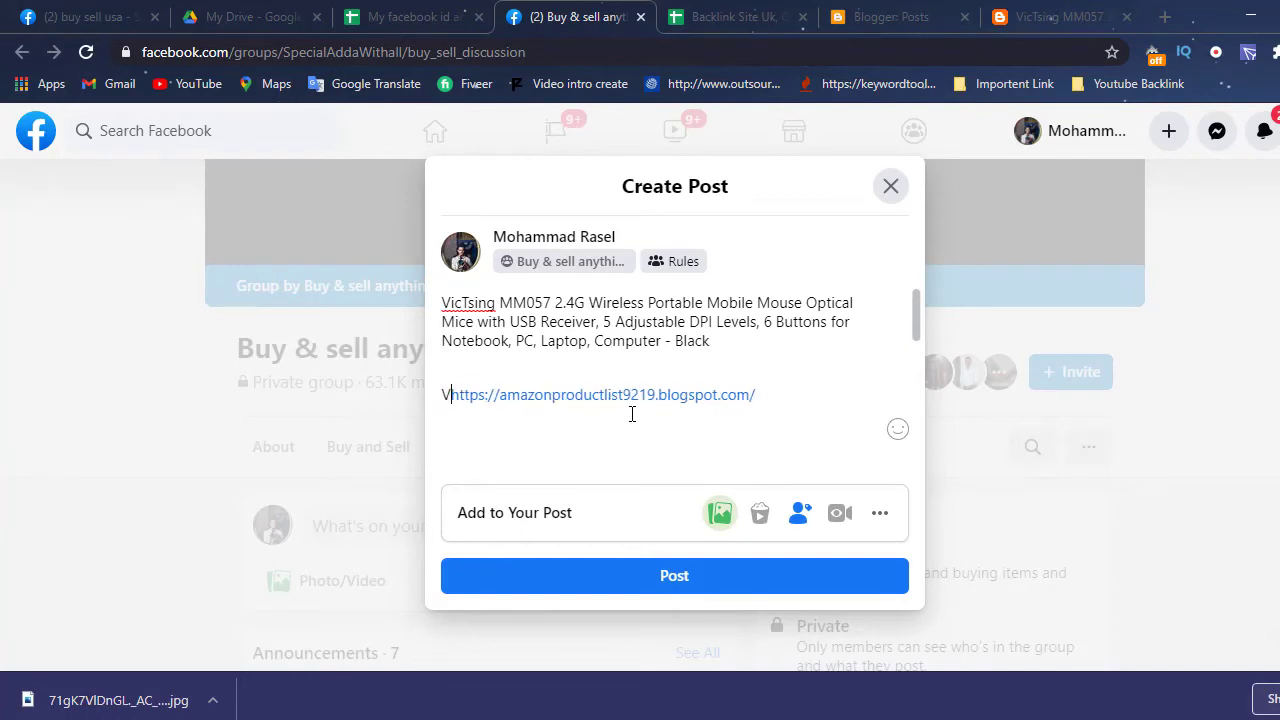
type(" We")
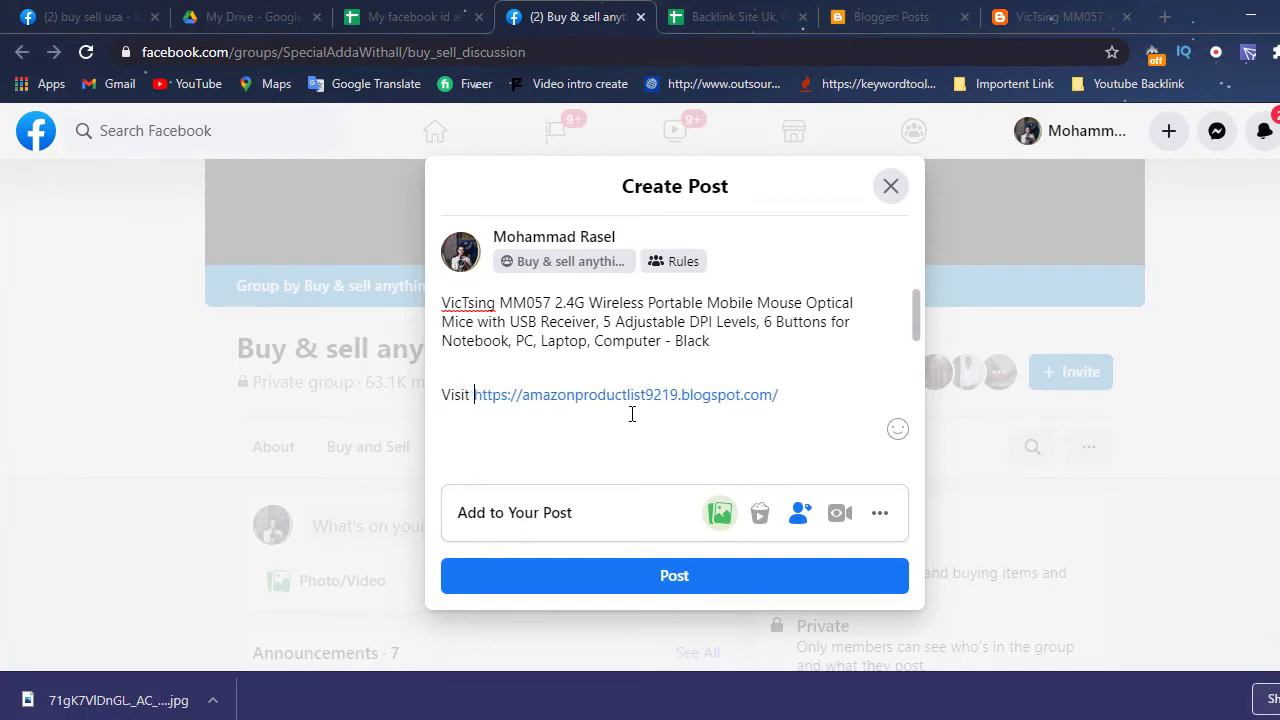
type("bsite")
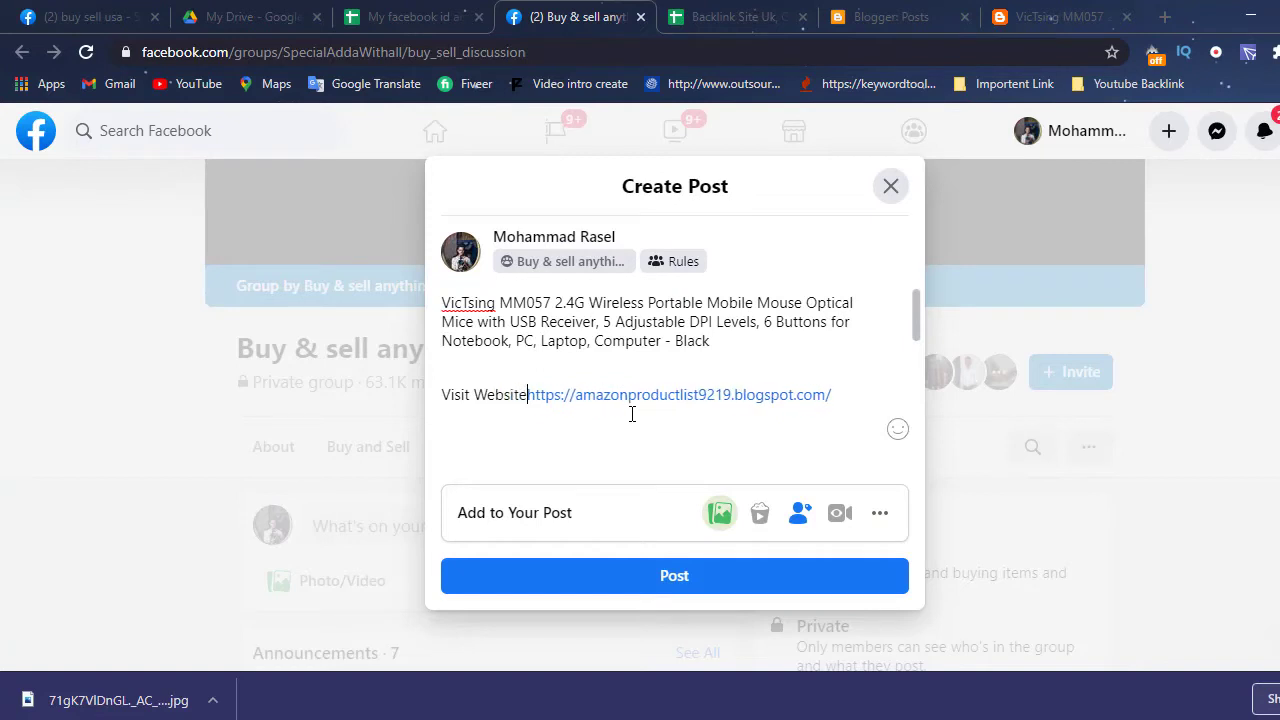
type(":")
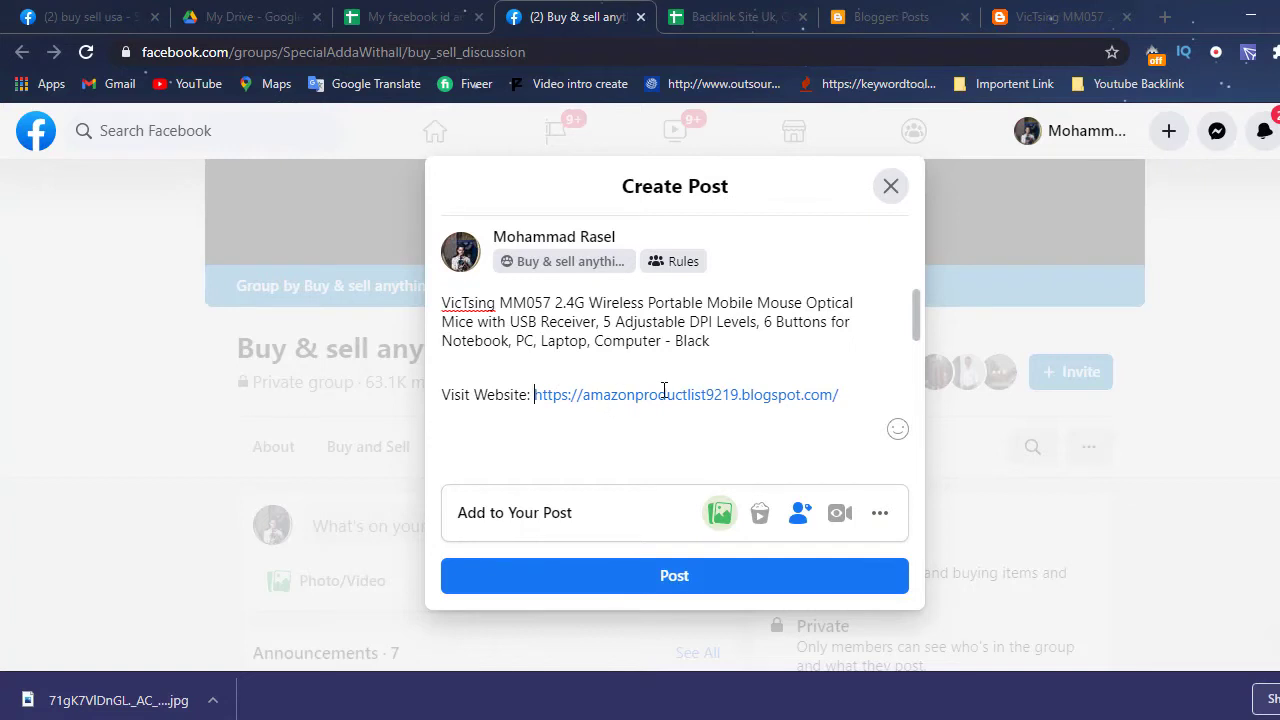
scroll(871, 414, "down", 3)
scroll(767, 427, "up", 1)
scroll(760, 430, "down", 2)
scroll(755, 432, "up", 5)
scroll(823, 446, "down", 4)
scroll(702, 381, "up", 5)
Copy the web address of the VicTsing mouse post from the blog and reopen the draft post in the Facebook group
left_click(1050, 18)
scroll(563, 349, "down", 5)
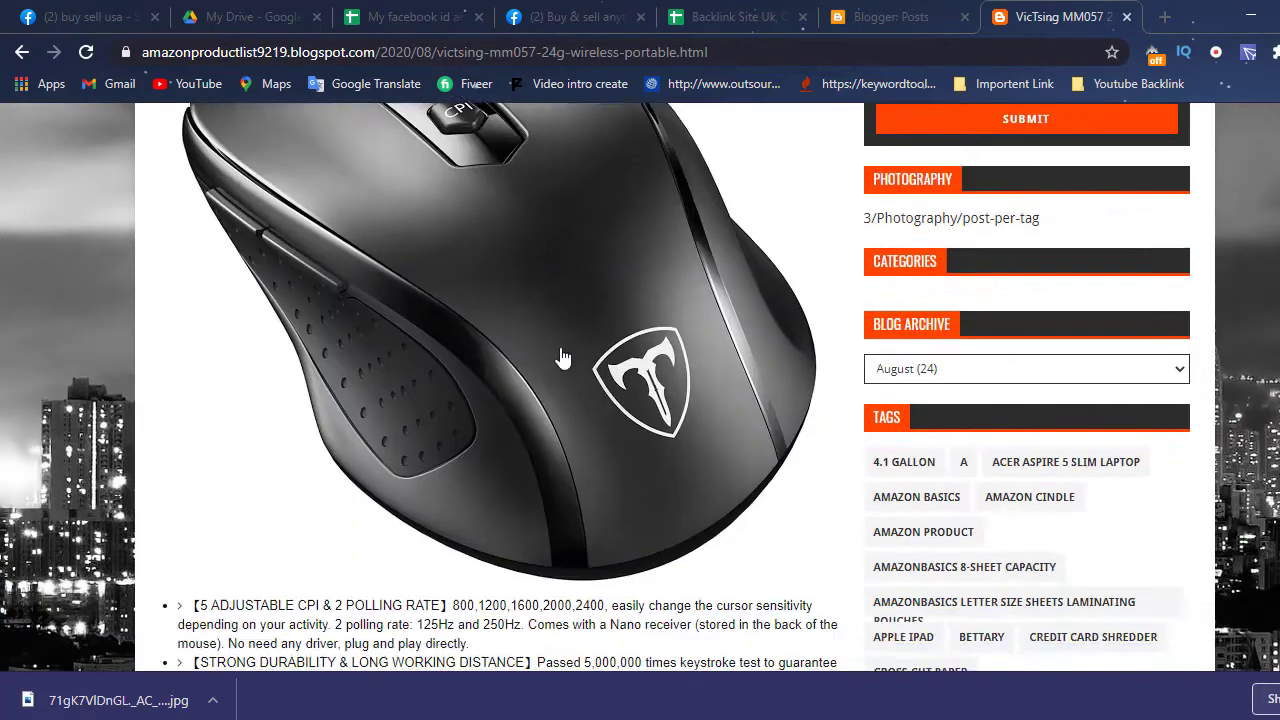
scroll(526, 349, "up", 8)
left_click(515, 52)
key("ctrl+c")
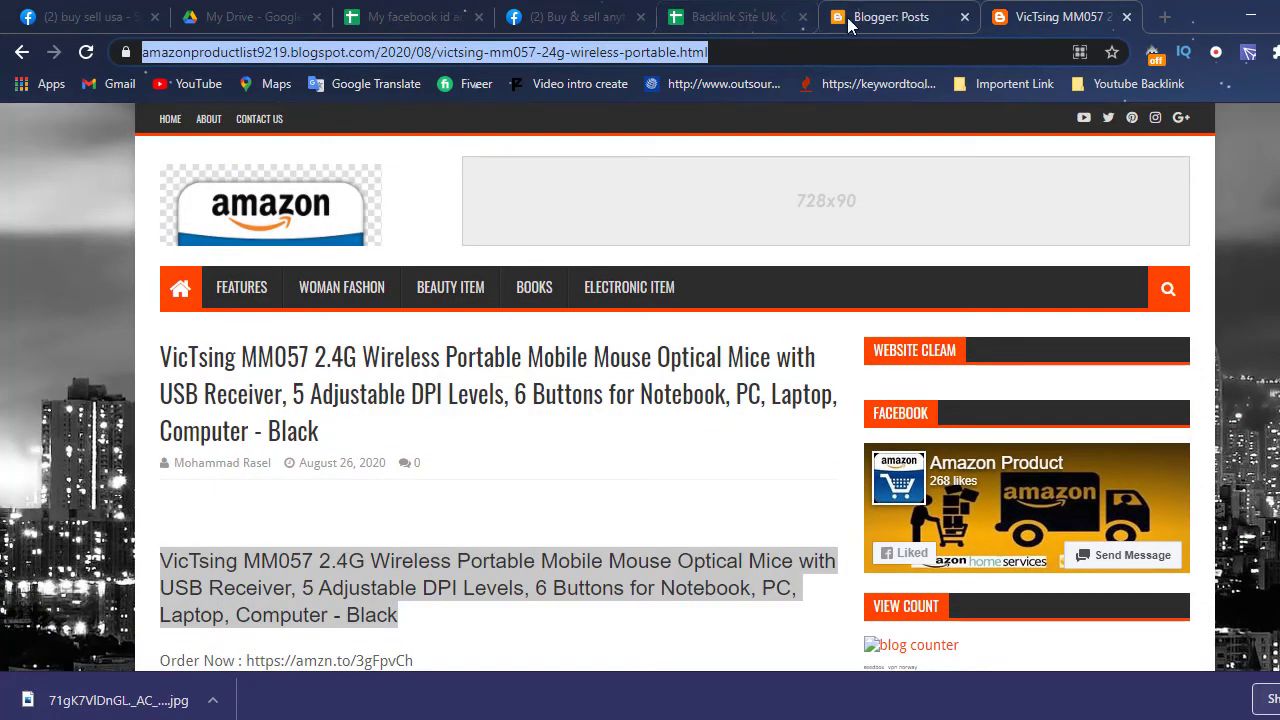
left_click(570, 17)
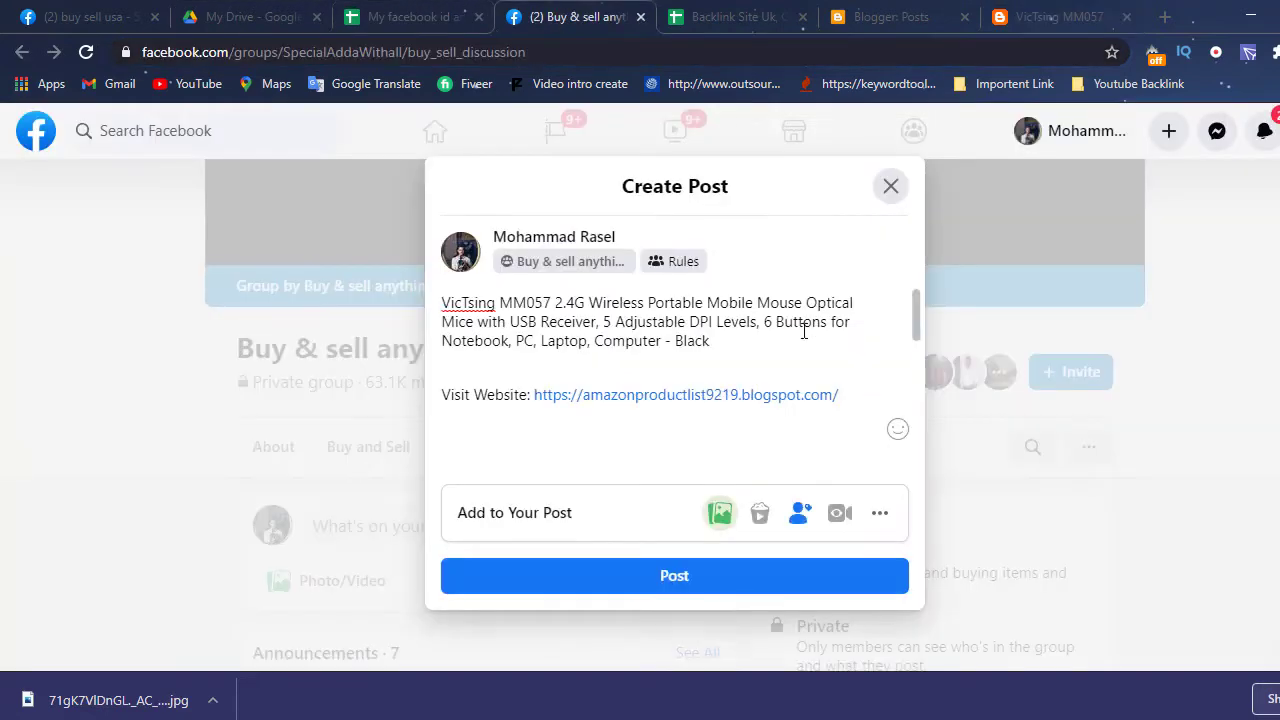
left_click(885, 193)
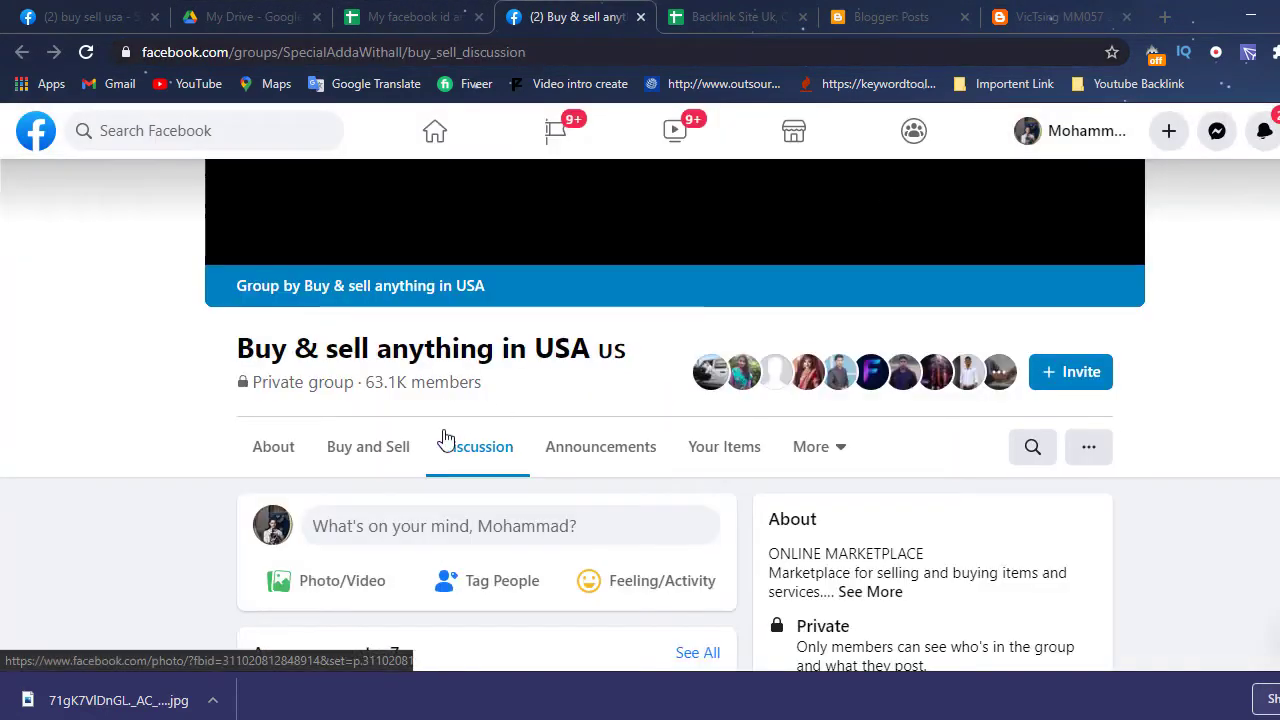
left_click(530, 530)
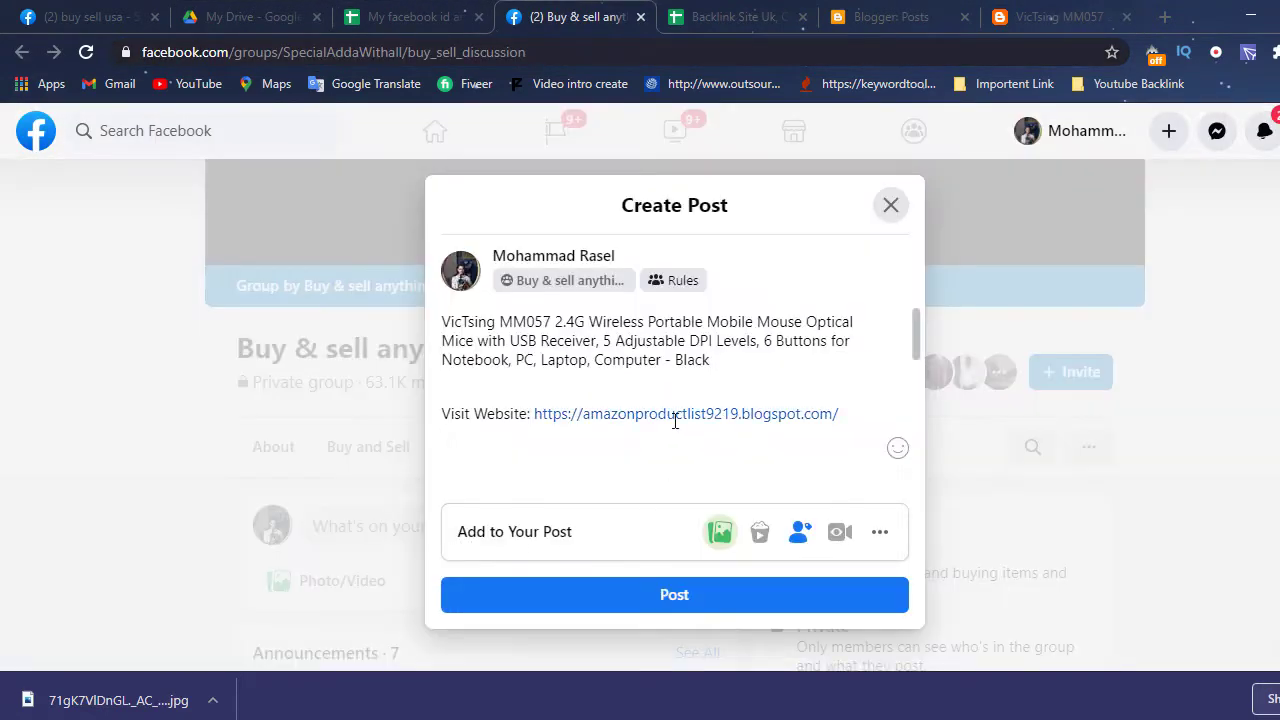
Delete the draft's website line and the title text after "5 Adjustable DPI Levels", and remove the attached mouse image
left_click(848, 414)
key("BackSpace")
key("BackSpace")
key("BackSpace")
key("BackSpace")
key("BackSpace")
key("BackSpace")
key("BackSpace")
key("BackSpace")
key("BackSpace")
key("BackSpace")
key("BackSpace")
key("BackSpace")
key("BackSpace")
key("BackSpace")
key("BackSpace")
key("BackSpace")
key("BackSpace")
key("BackSpace")
key("BackSpace")
key("BackSpace")
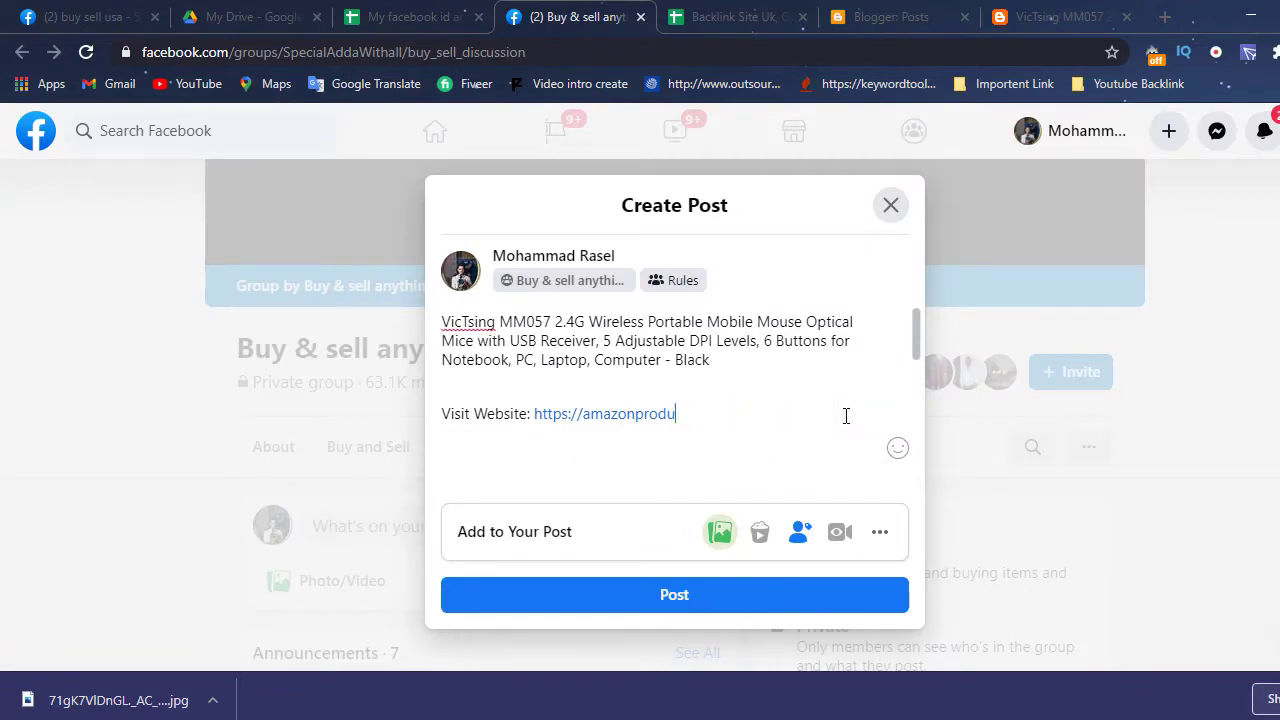
key("BackSpace")
key("BackSpace")
key("BackSpace")
key("BackSpace")
key("BackSpace")
key("BackSpace")
key("BackSpace")
key("BackSpace")
key("BackSpace")
key("BackSpace")
key("BackSpace")
key("BackSpace")
key("BackSpace")
key("BackSpace")
key("BackSpace")
key("BackSpace")
key("BackSpace")
key("BackSpace")
key("BackSpace")
key("BackSpace")
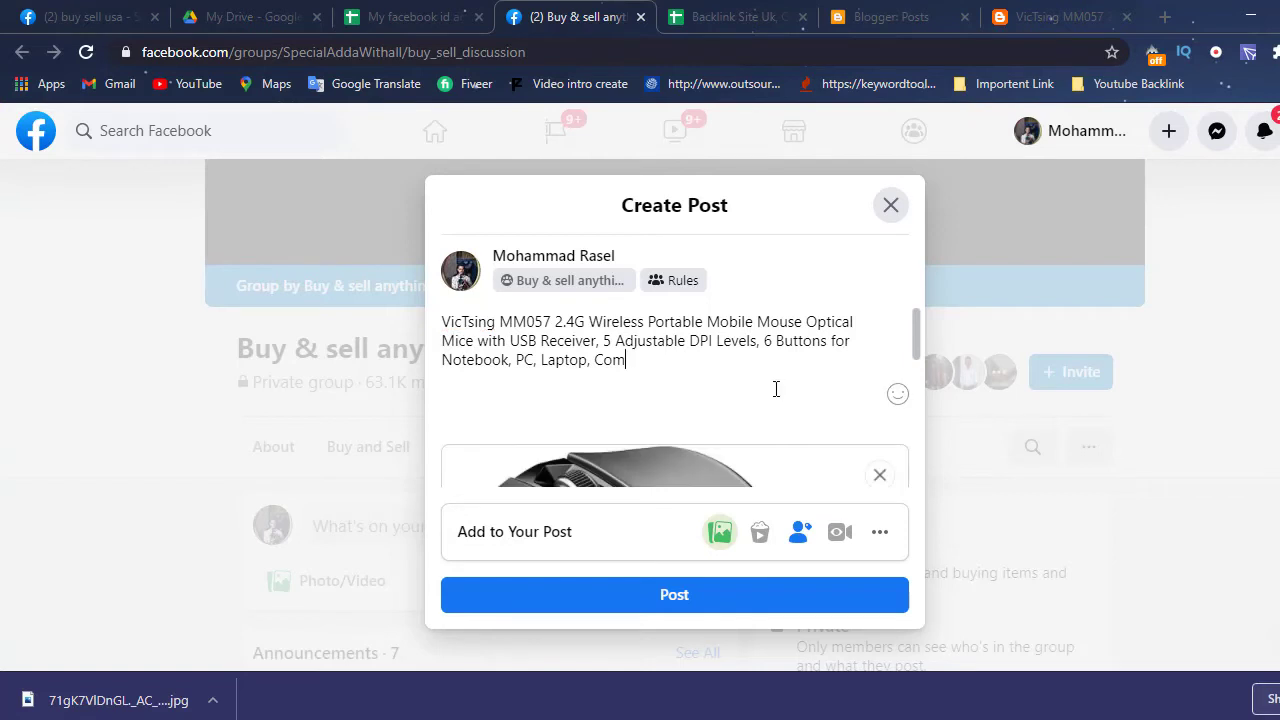
key("BackSpace")
key("BackSpace")
key("BackSpace")
key("BackSpace")
key("BackSpace")
key("BackSpace")
key("BackSpace")
key("BackSpace")
key("BackSpace")
key("BackSpace")
key("BackSpace")
key("BackSpace")
key("BackSpace")
key("BackSpace")
key("BackSpace")
key("BackSpace")
left_click(880, 456)
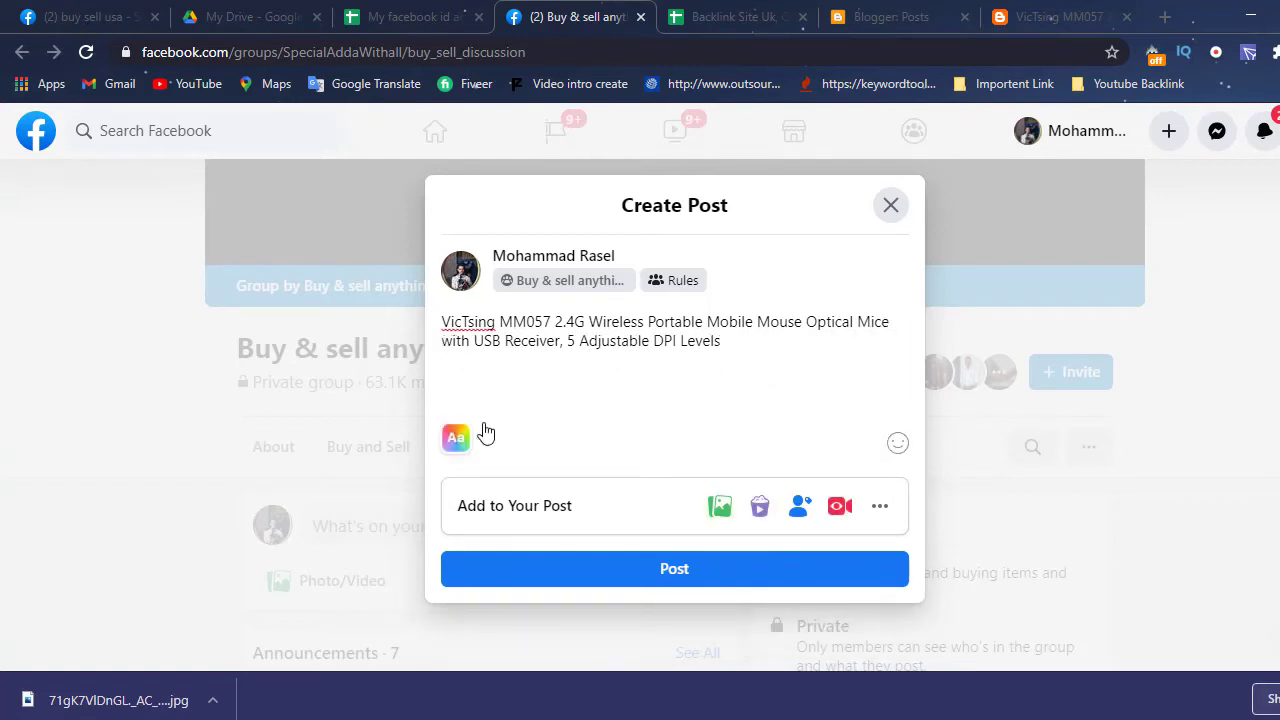
Add the copied mouse post link below the title and attach the image 71gK7VlDnGL._AC_SL1280_ from the Desktop folder
key("ctrl+v")
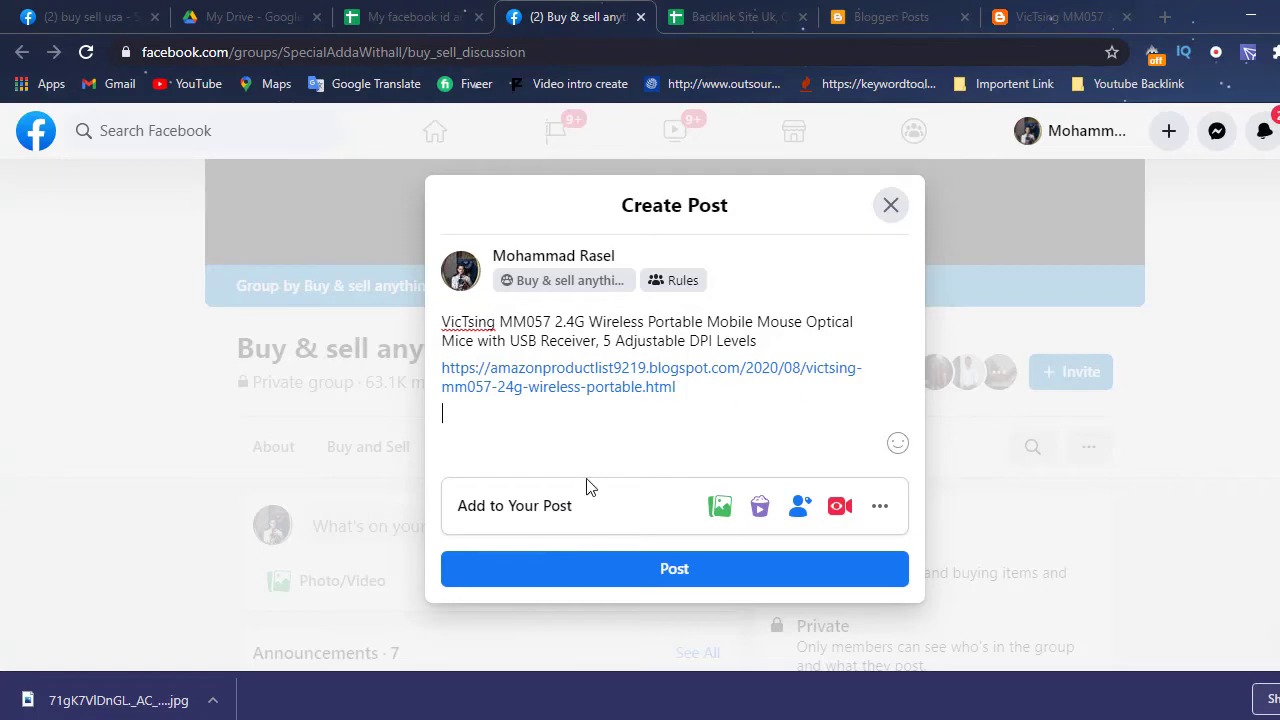
left_click(517, 508)
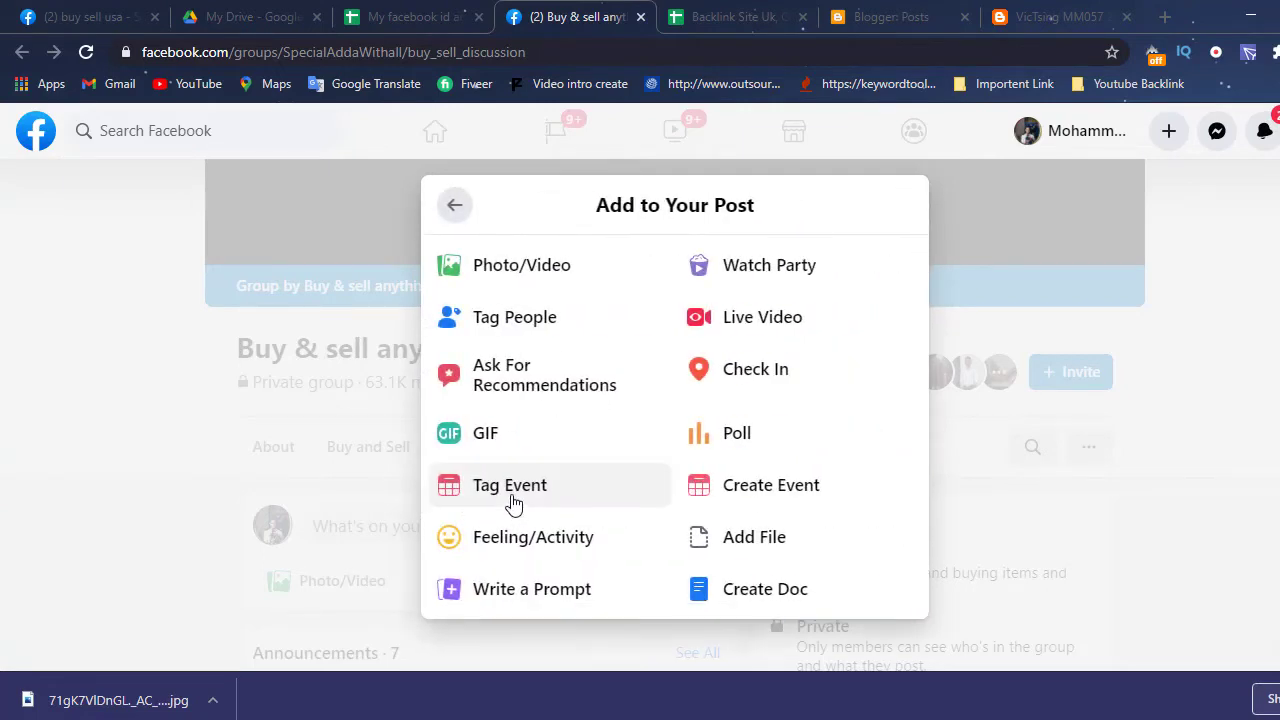
left_click(515, 275)
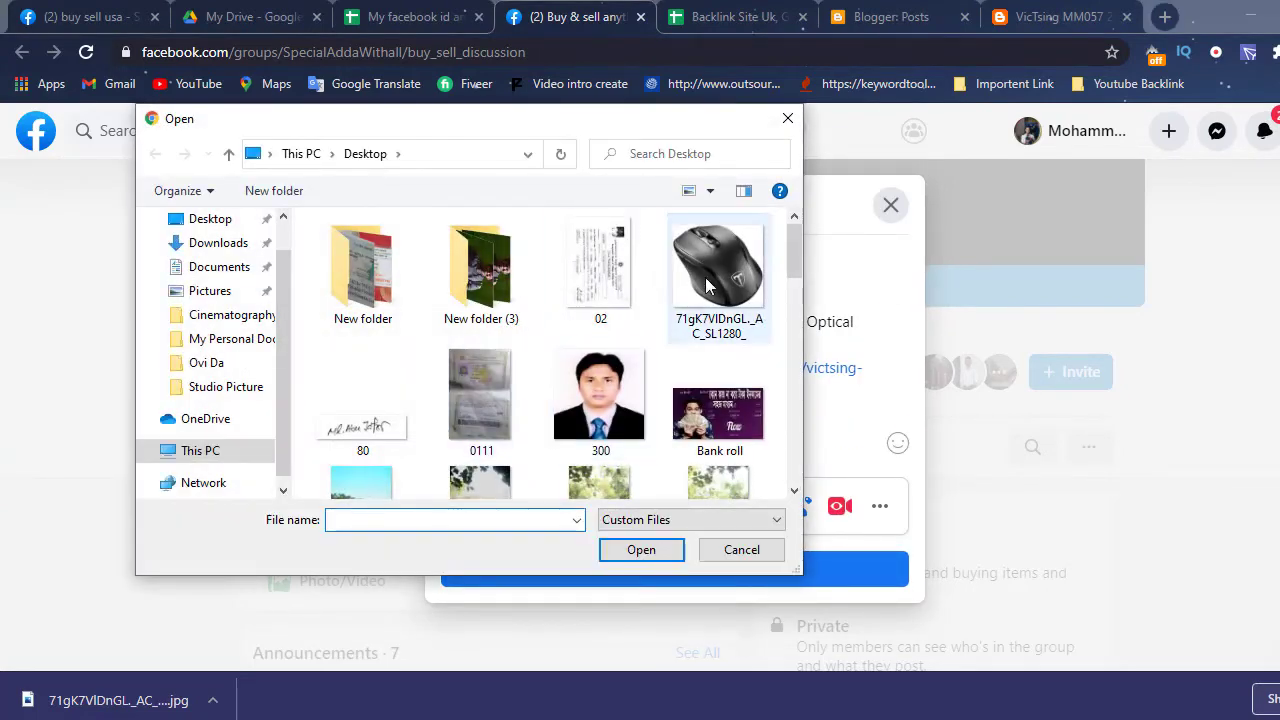
left_click(715, 280)
left_click(645, 550)
scroll(676, 456, "down", 3)
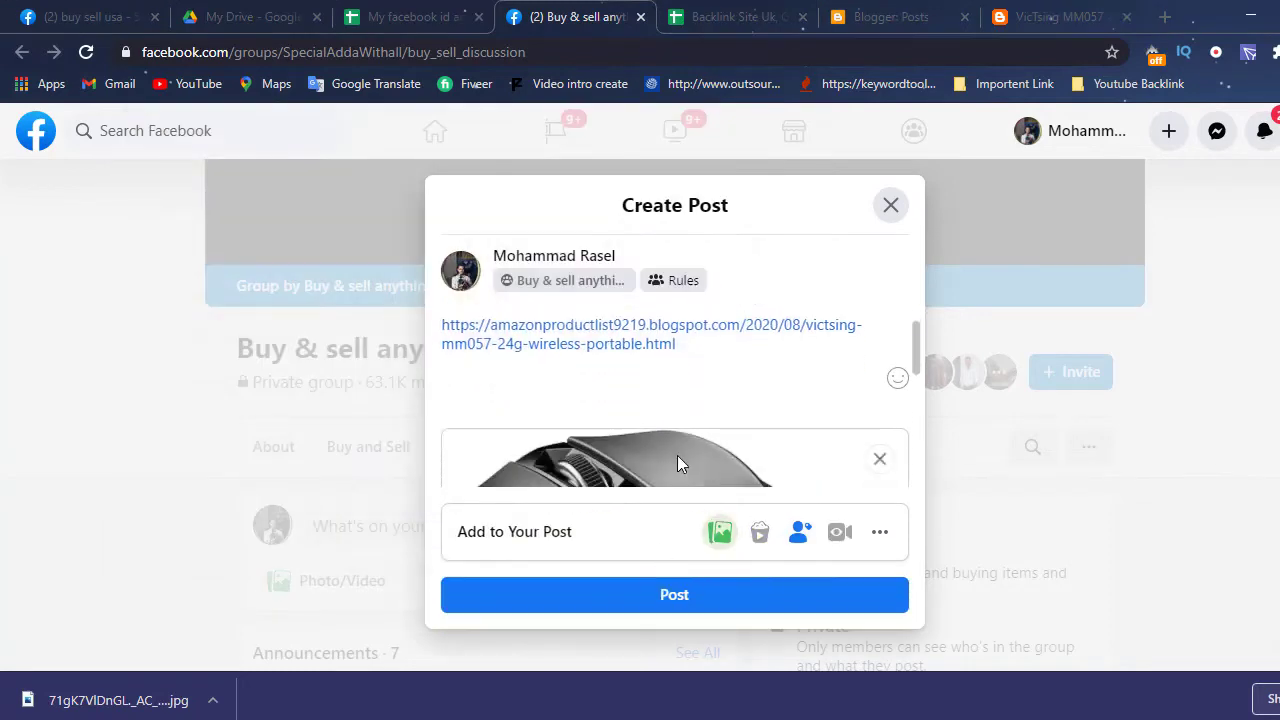
scroll(679, 455, "up", 3)
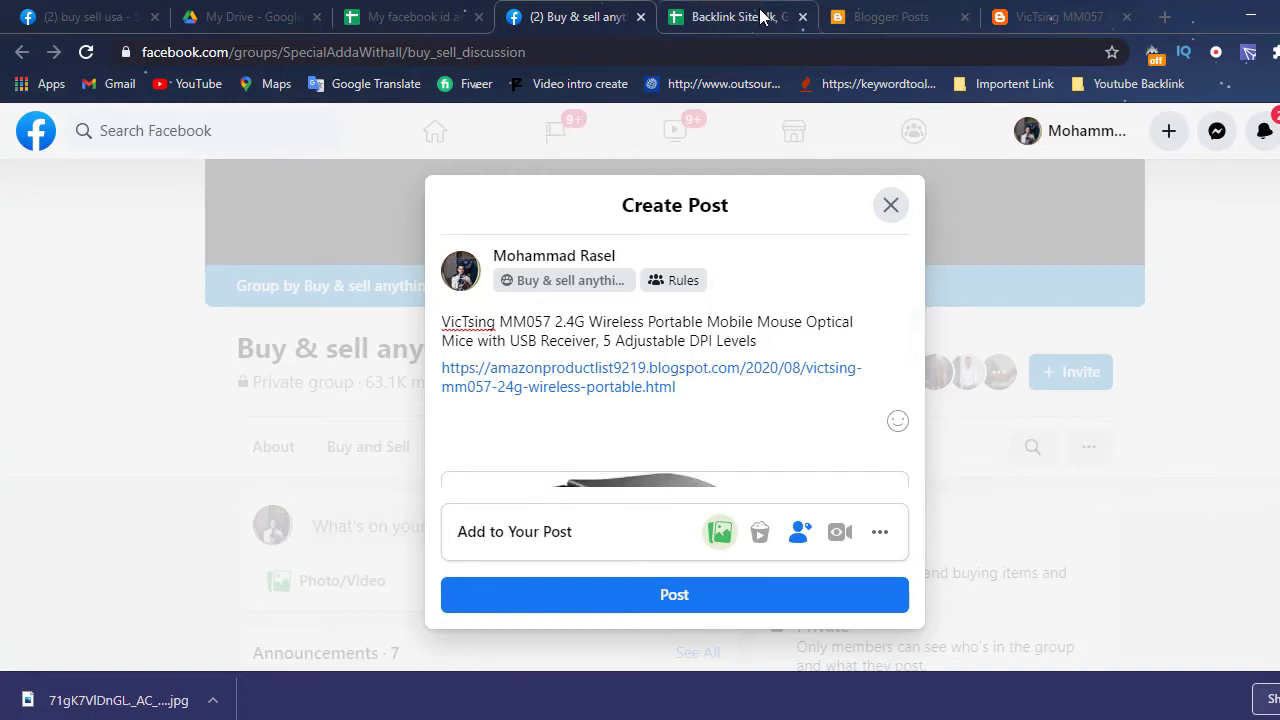
scroll(634, 334, "down", 5)
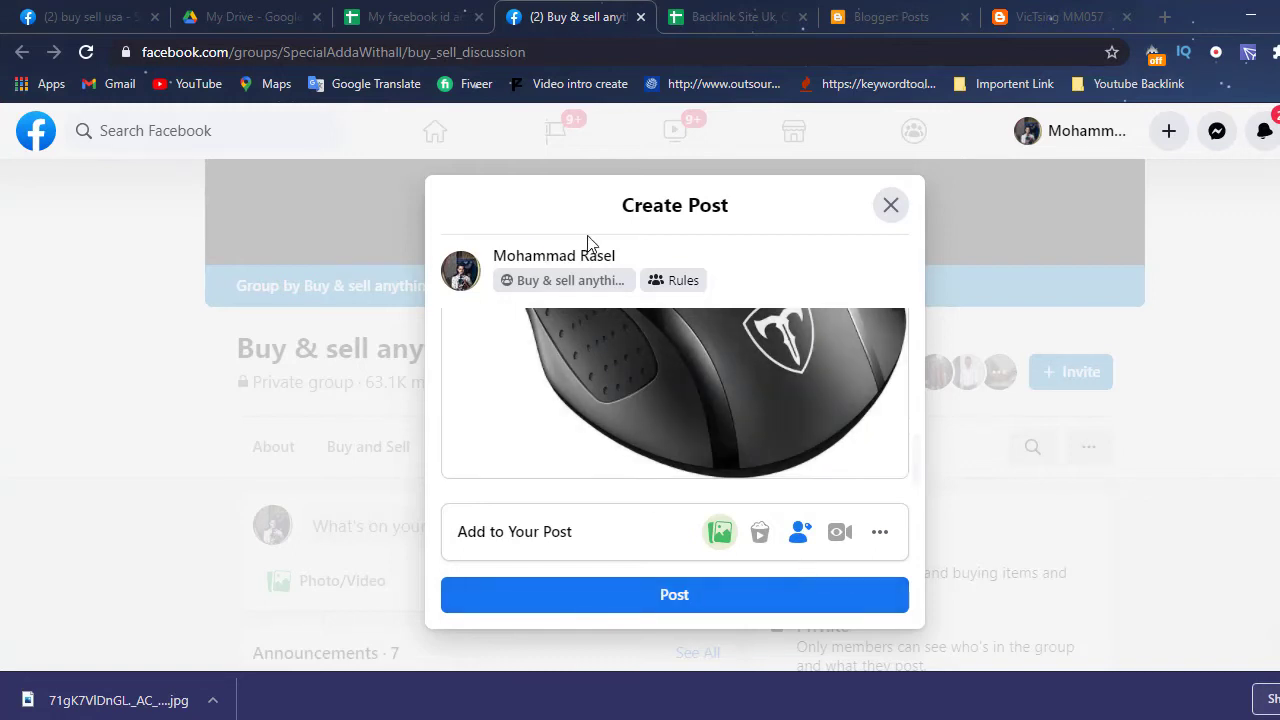
Switch to the backlink spreadsheet and look over its UK, France and German site lists
left_click(728, 17)
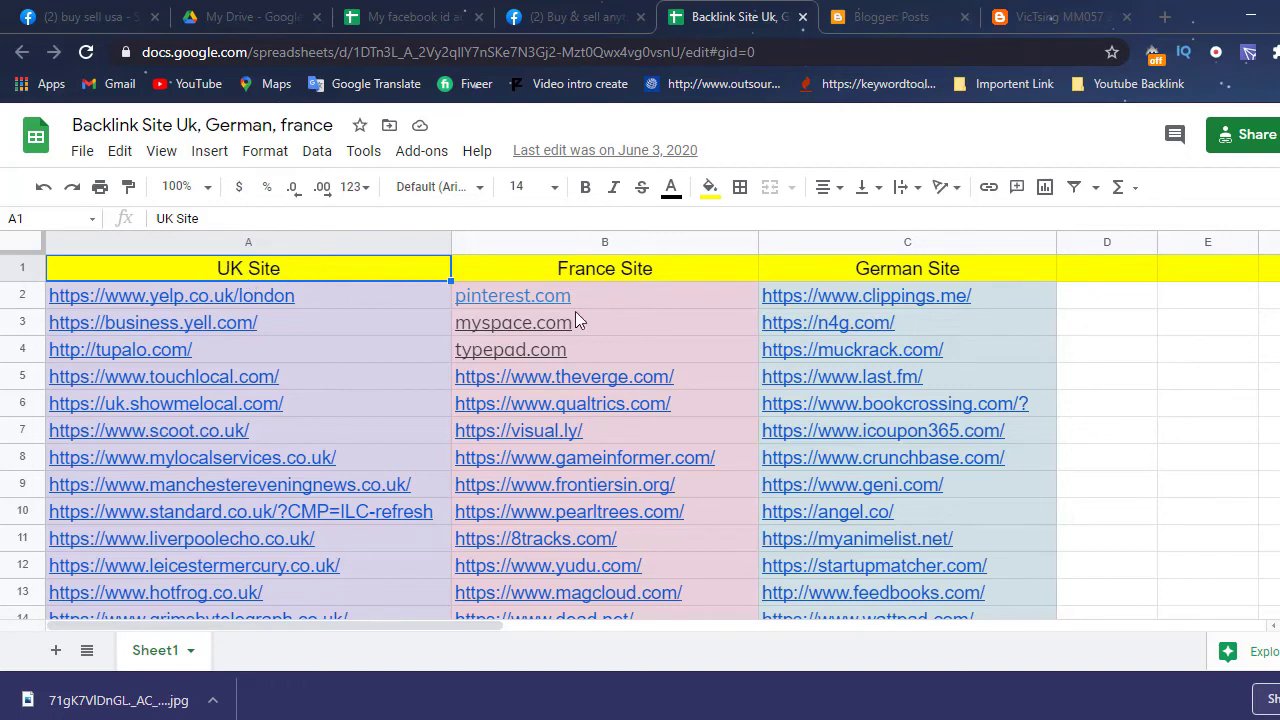
scroll(927, 321, "down", 3)
scroll(927, 321, "up", 3)
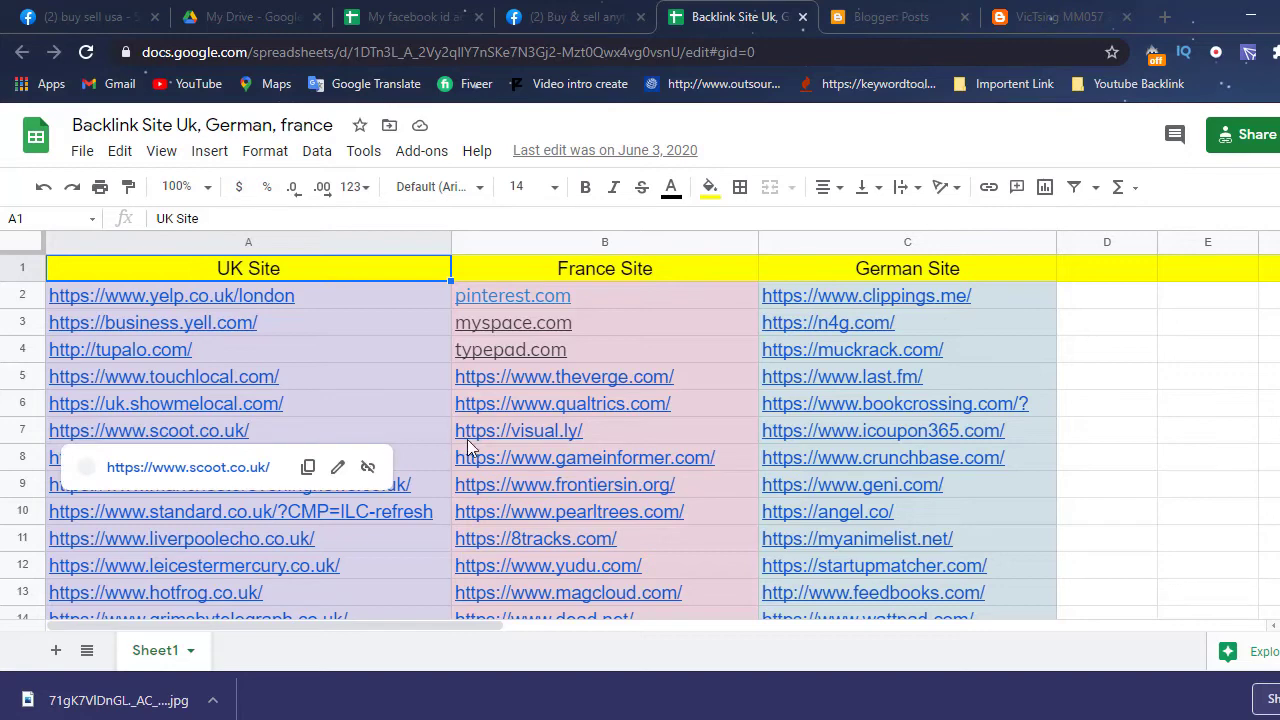
mouse_move(704, 515)
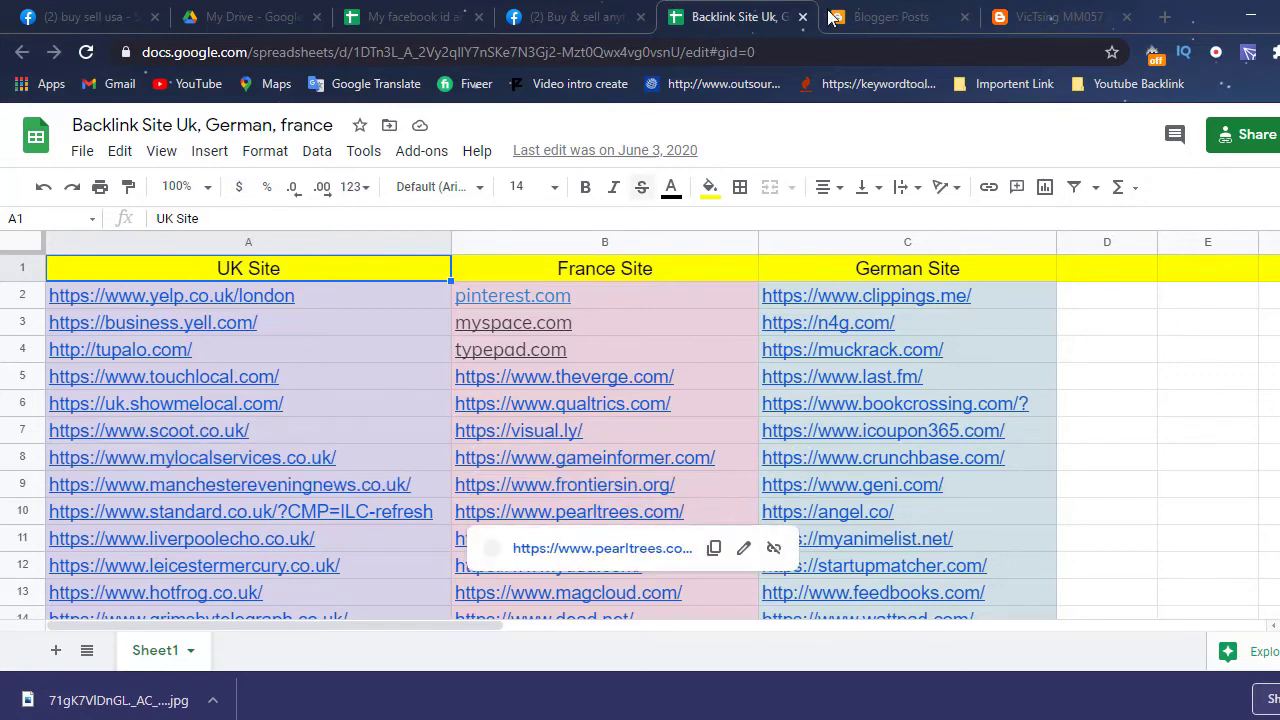
mouse_move(1004, 322)
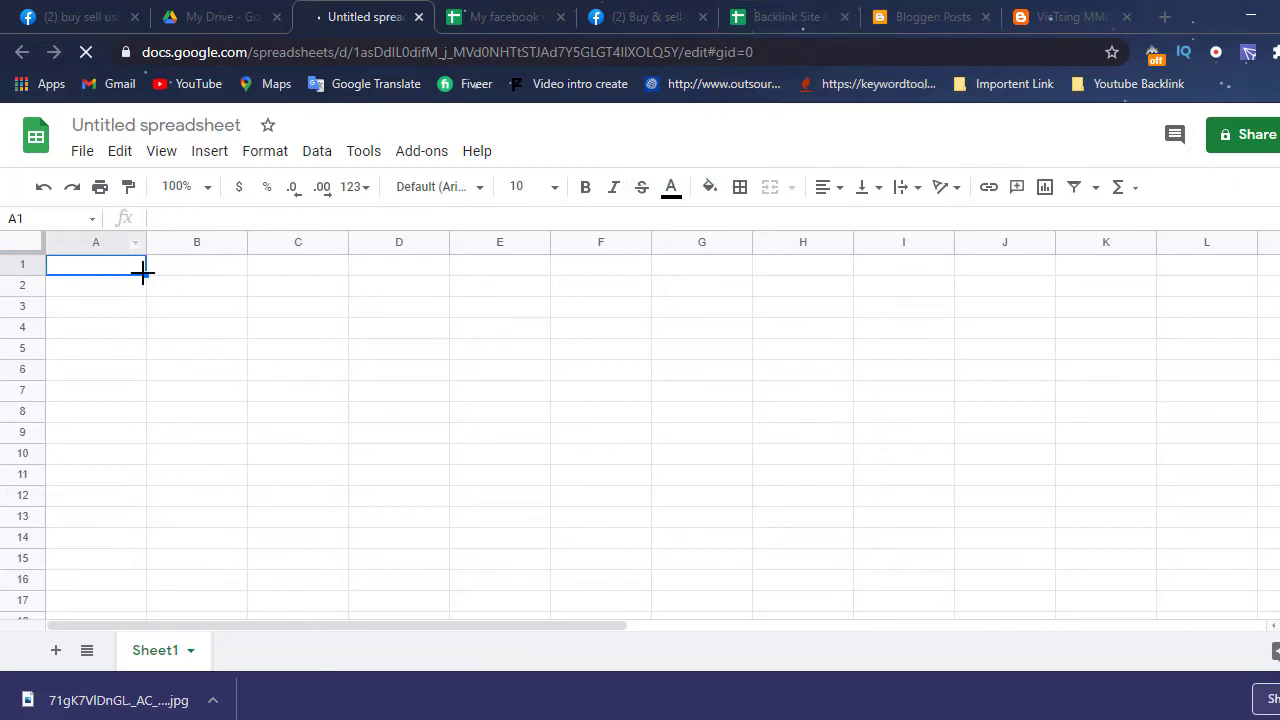
mouse_move(142, 272)
left_mouse_down()
mouse_move(223, 289)
mouse_move(150, 287)
left_mouse_up()
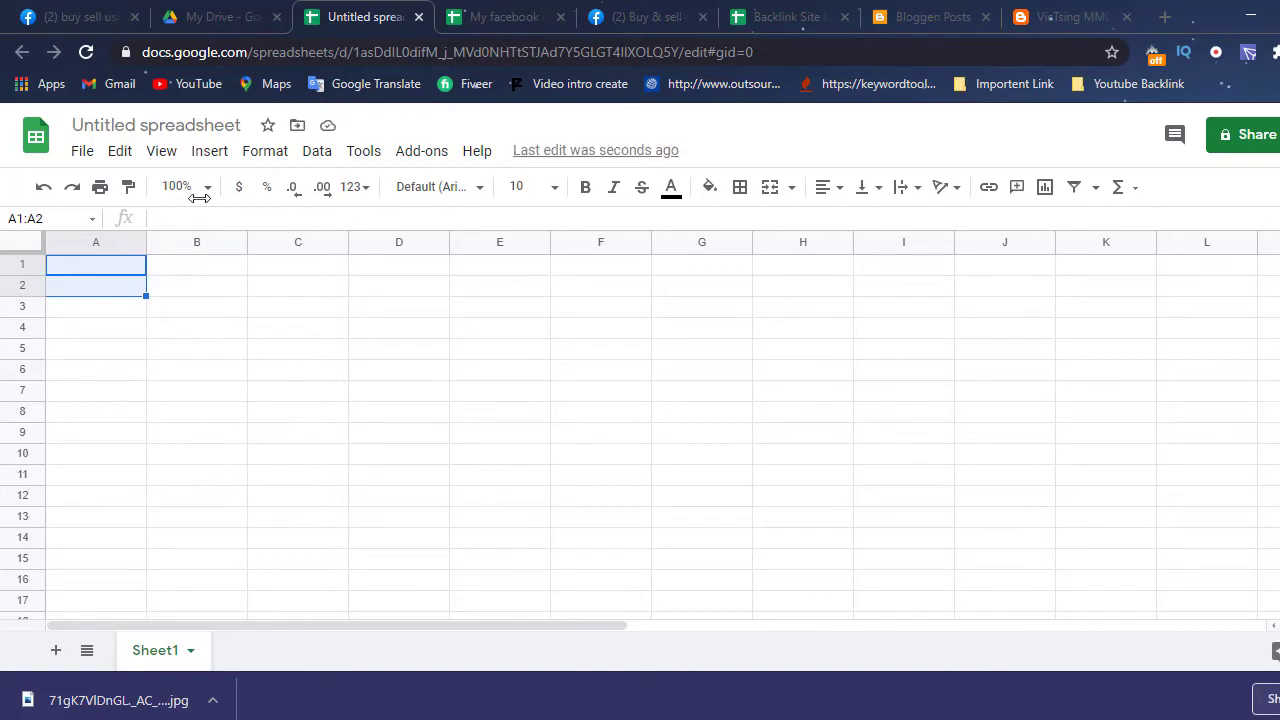
left_click(808, 14)
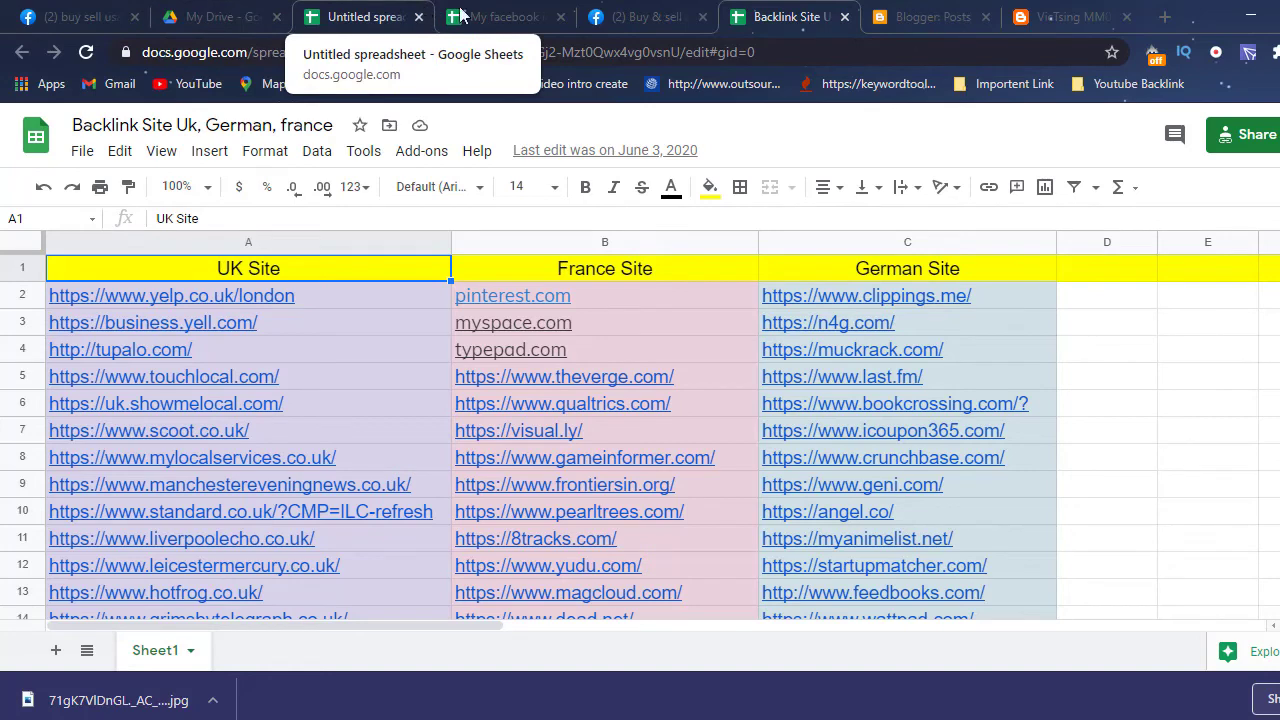
left_click(512, 20)
left_click(362, 21)
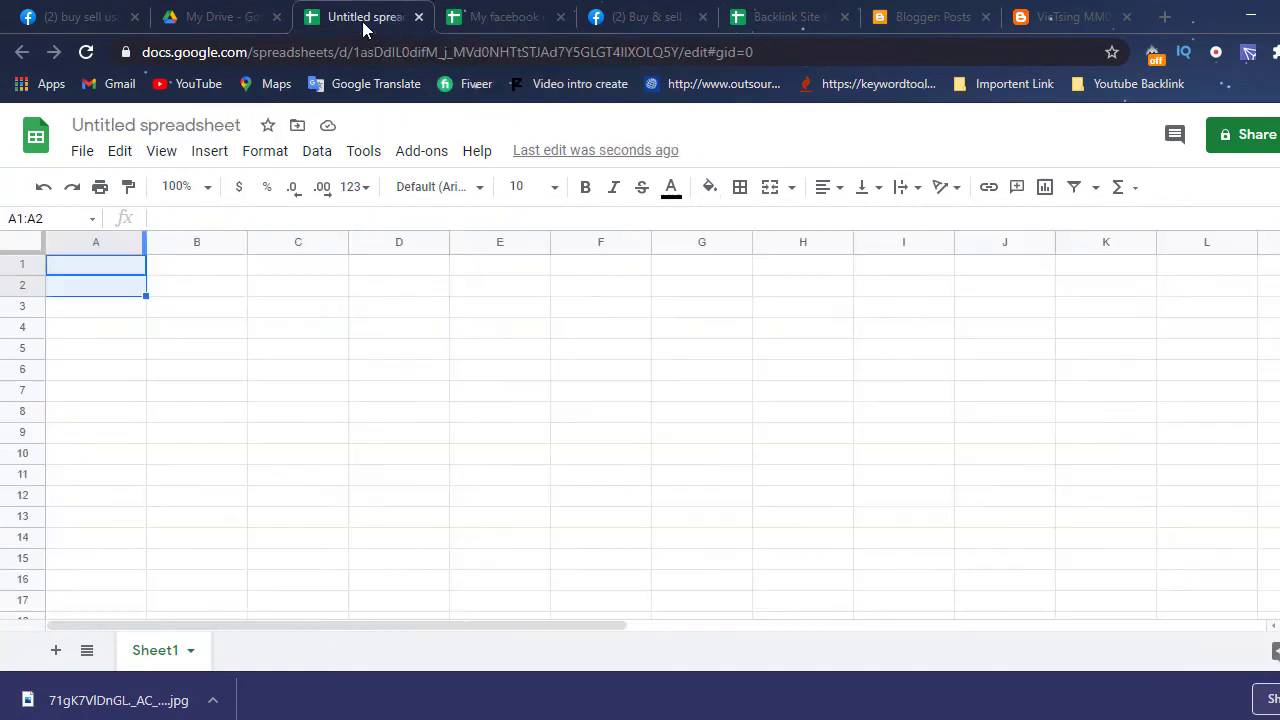
Find and open the Proof Submision For Facebook Marketing spreadsheet in My Drive and look over its screenshot and live link columns
left_click(221, 29)
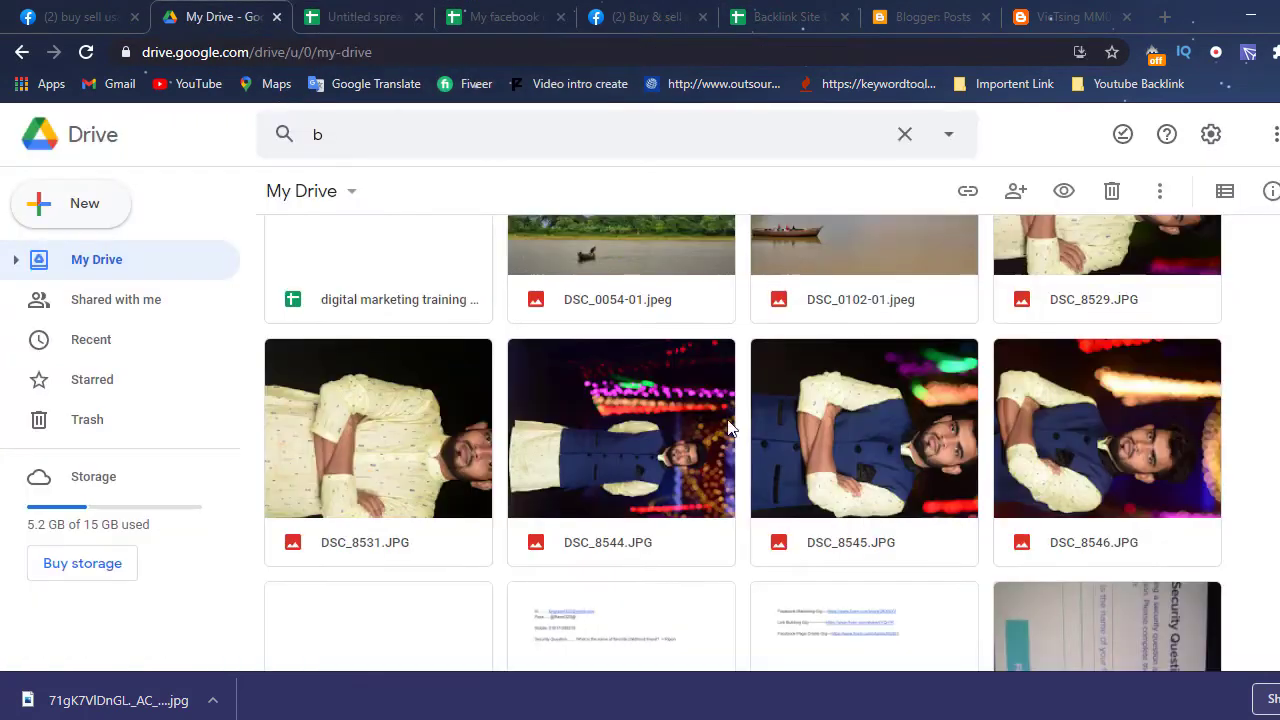
scroll(686, 315, "up", 5)
scroll(686, 315, "up", 2)
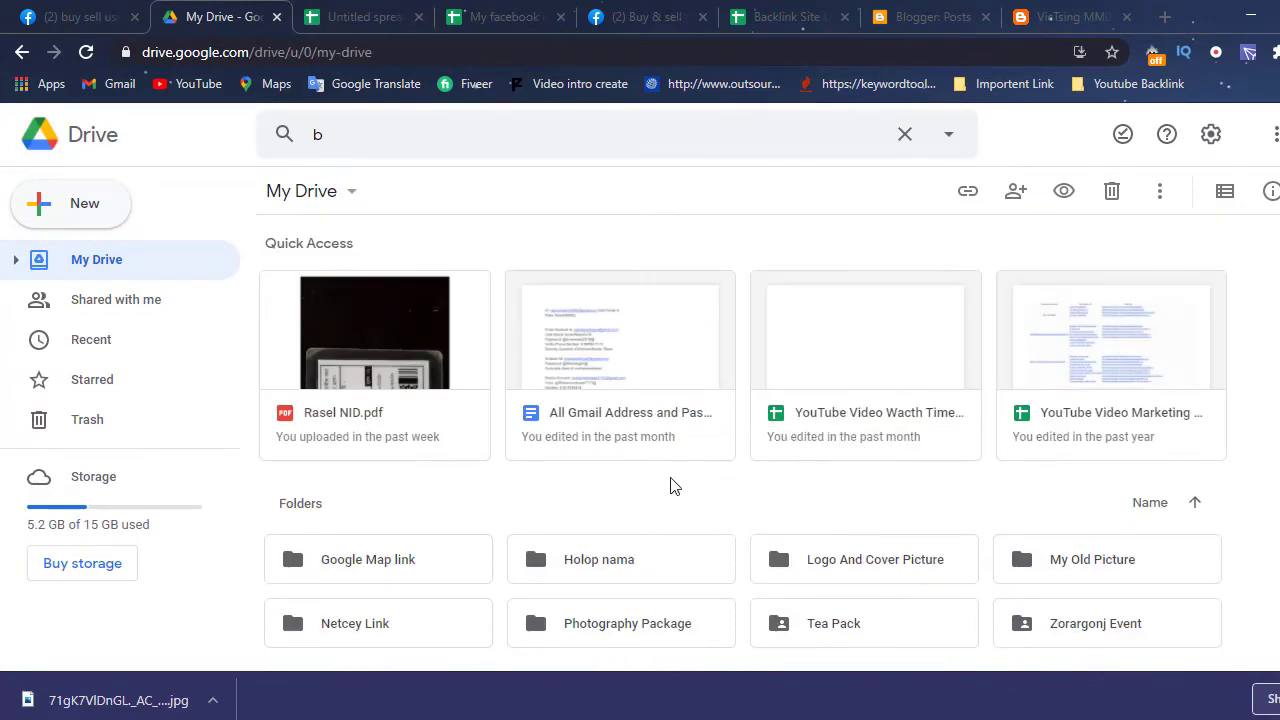
scroll(978, 422, "down", 1)
scroll(1040, 427, "down", 15)
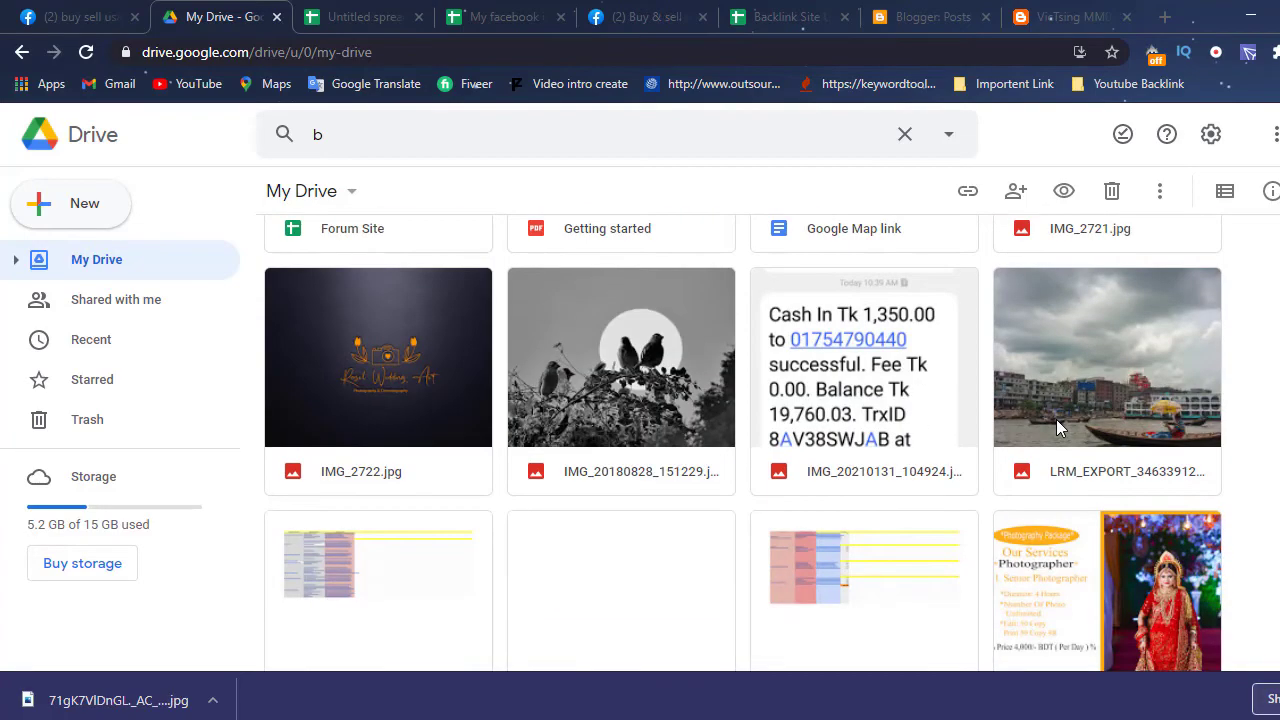
scroll(1056, 419, "down", 6)
scroll(1056, 422, "up", 4)
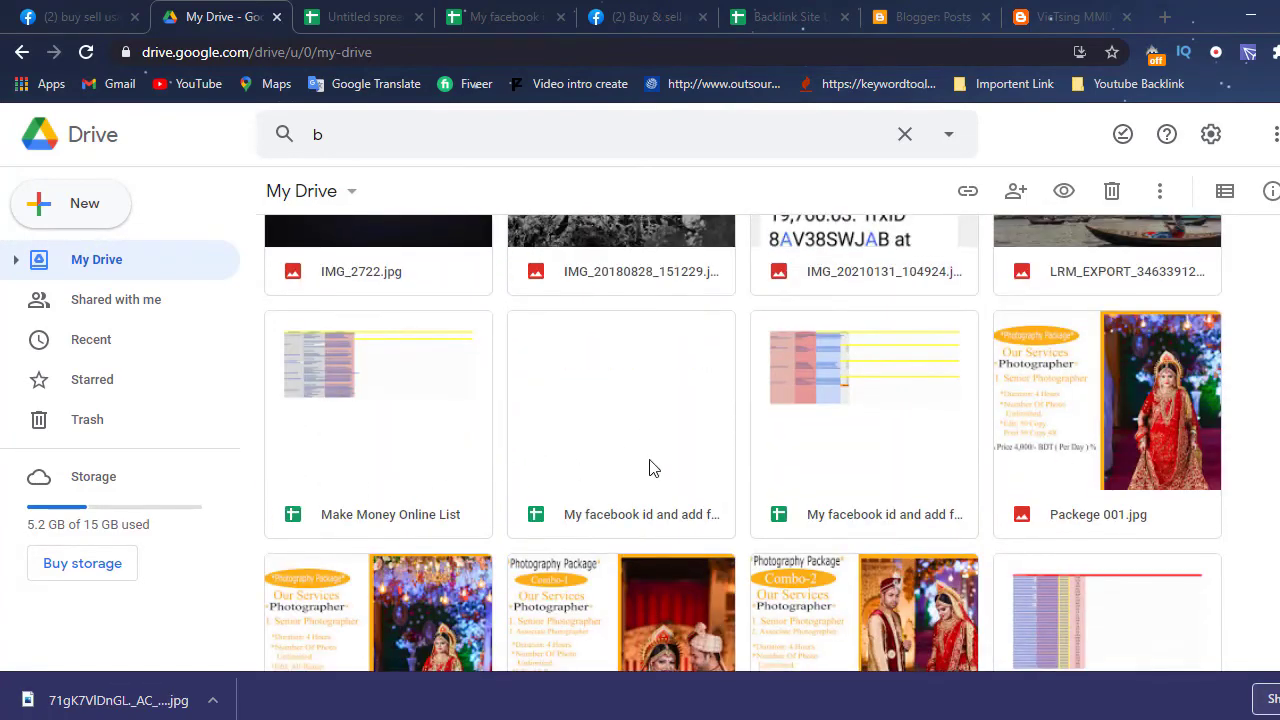
scroll(1140, 480, "down", 5)
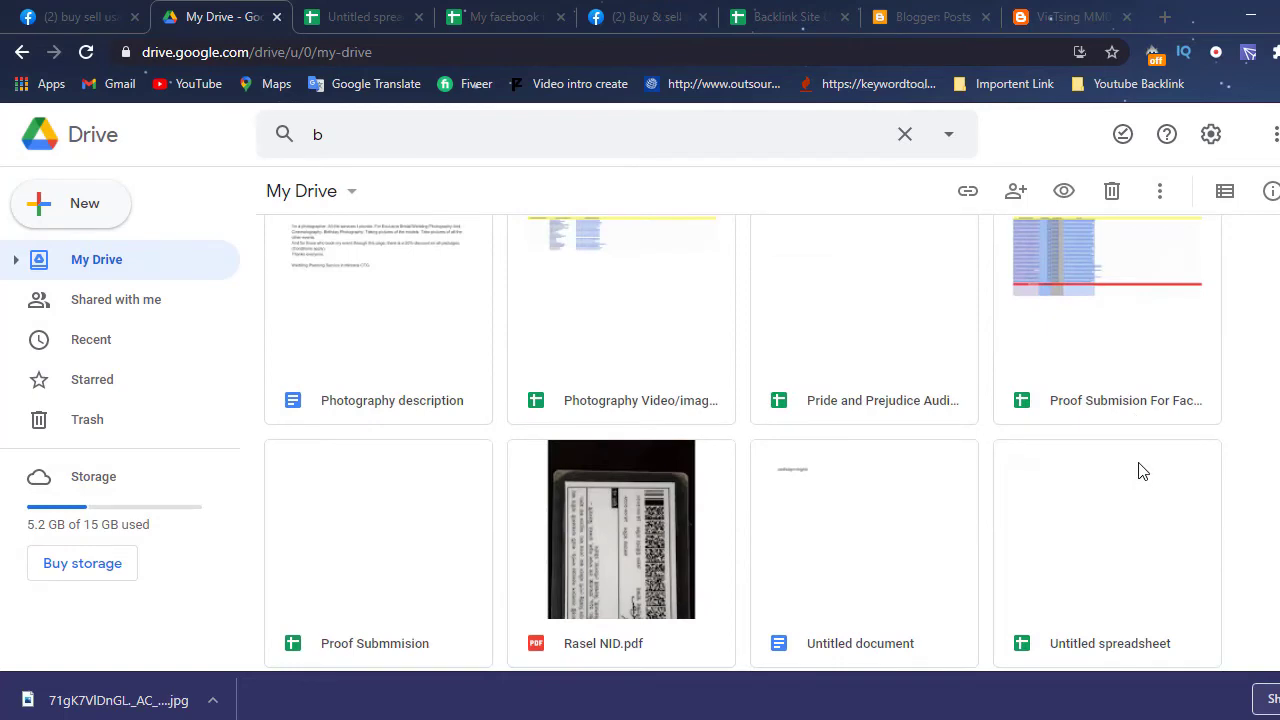
double_click(1063, 283)
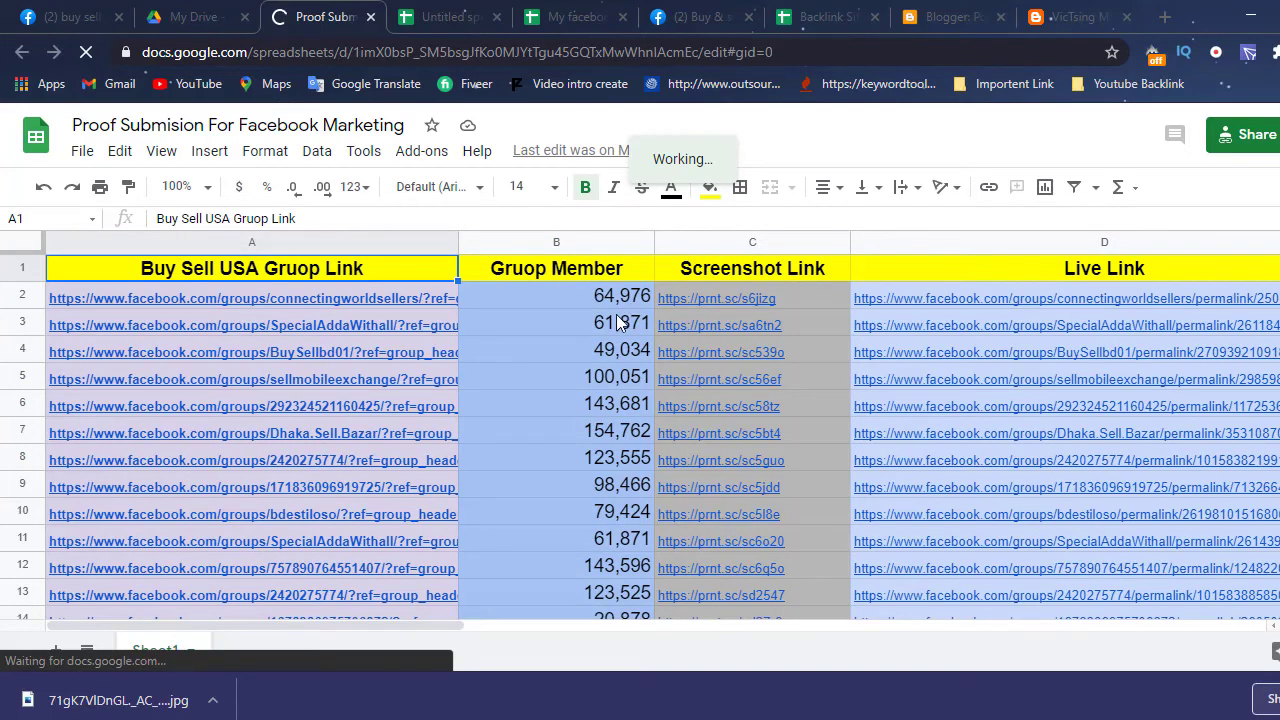
left_click(733, 272)
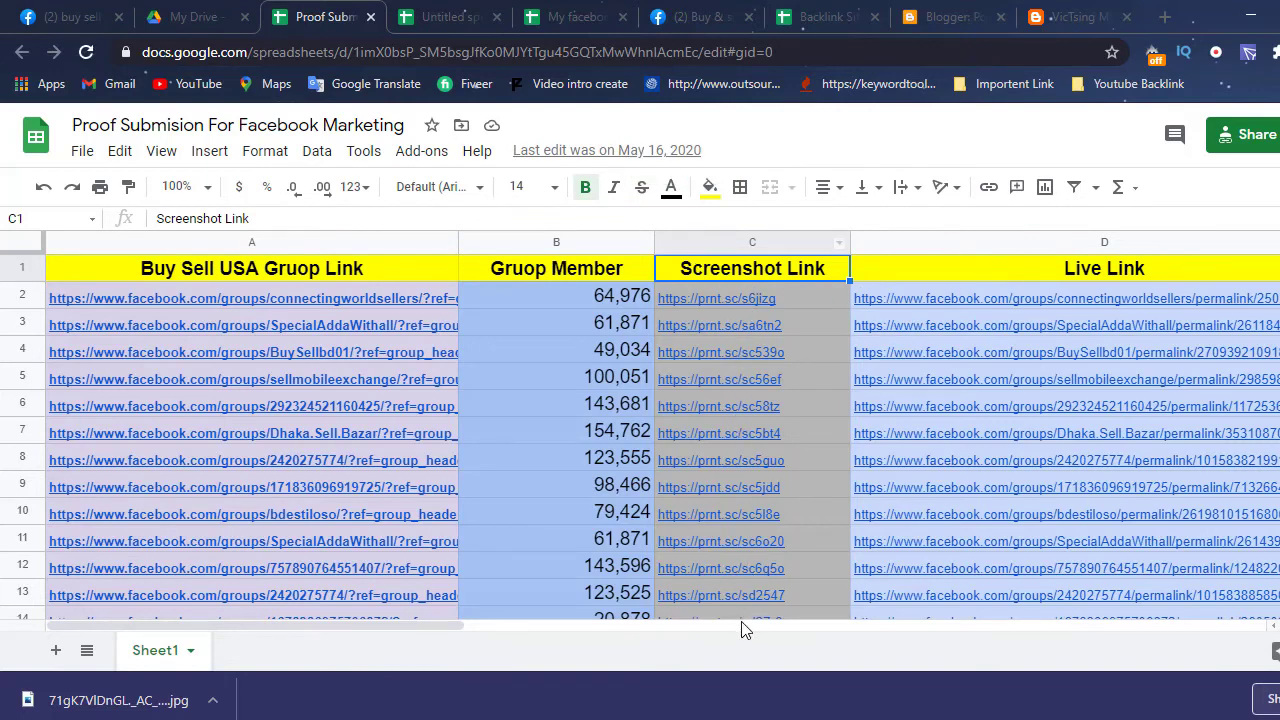
mouse_move(785, 597)
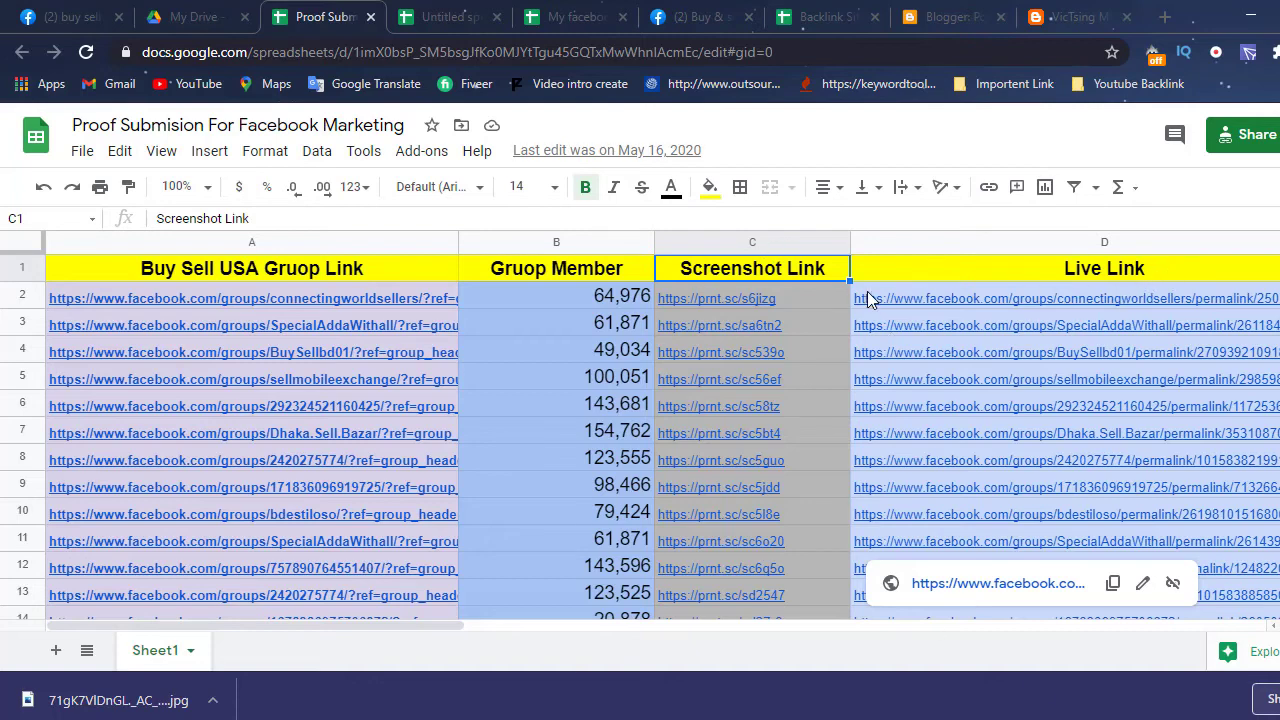
mouse_move(868, 296)
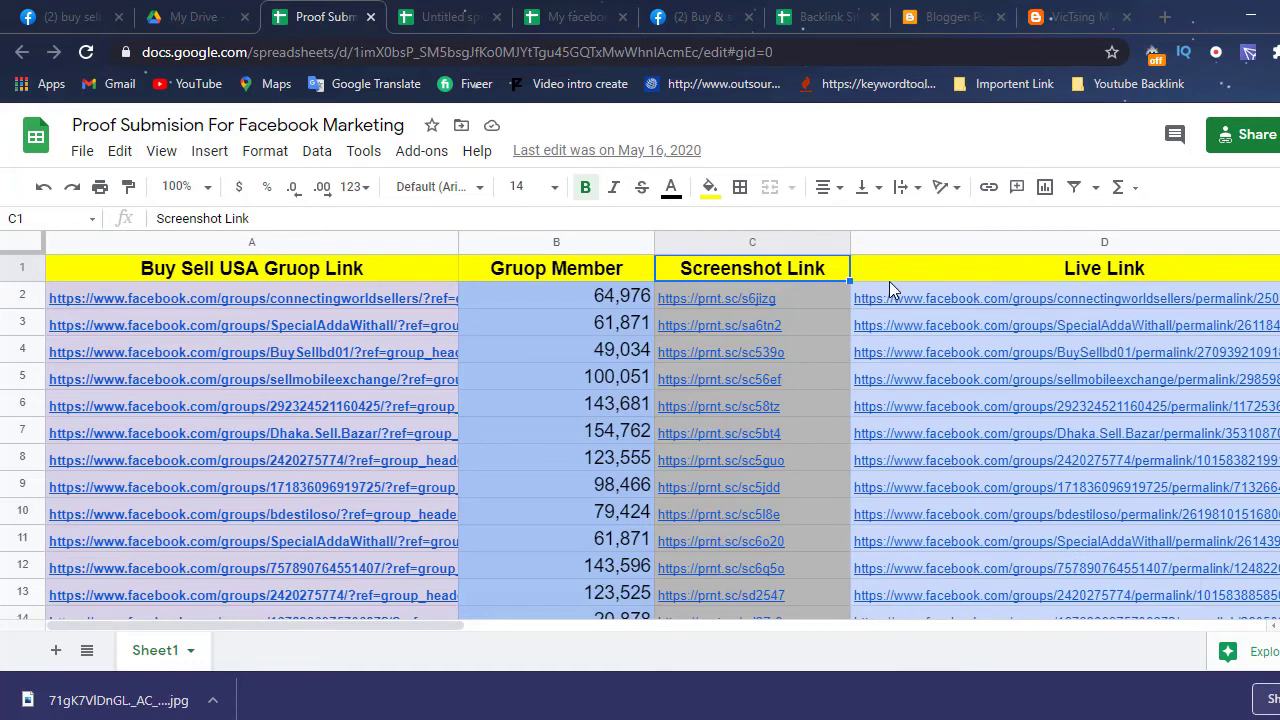
mouse_move(1130, 337)
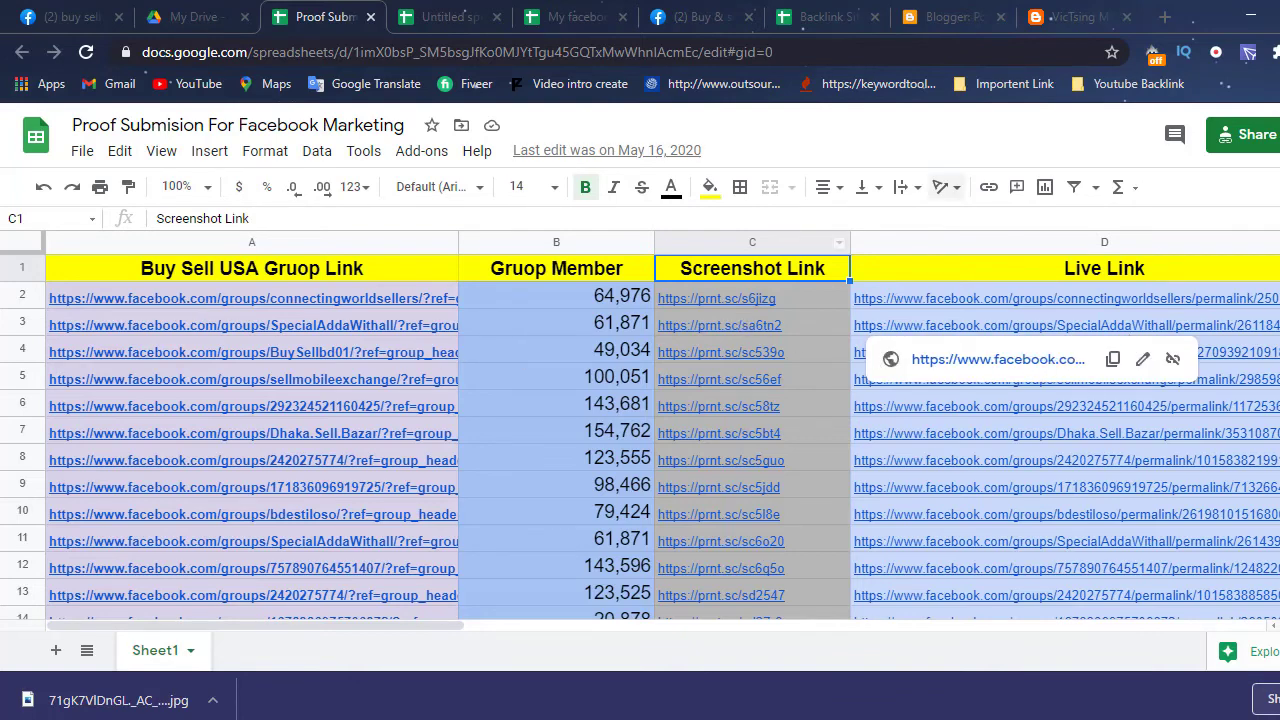
Give anyone with the link Editor access to the Proof Submision For Facebook Marketing spreadsheet and close the sharing settings
left_click(1255, 134)
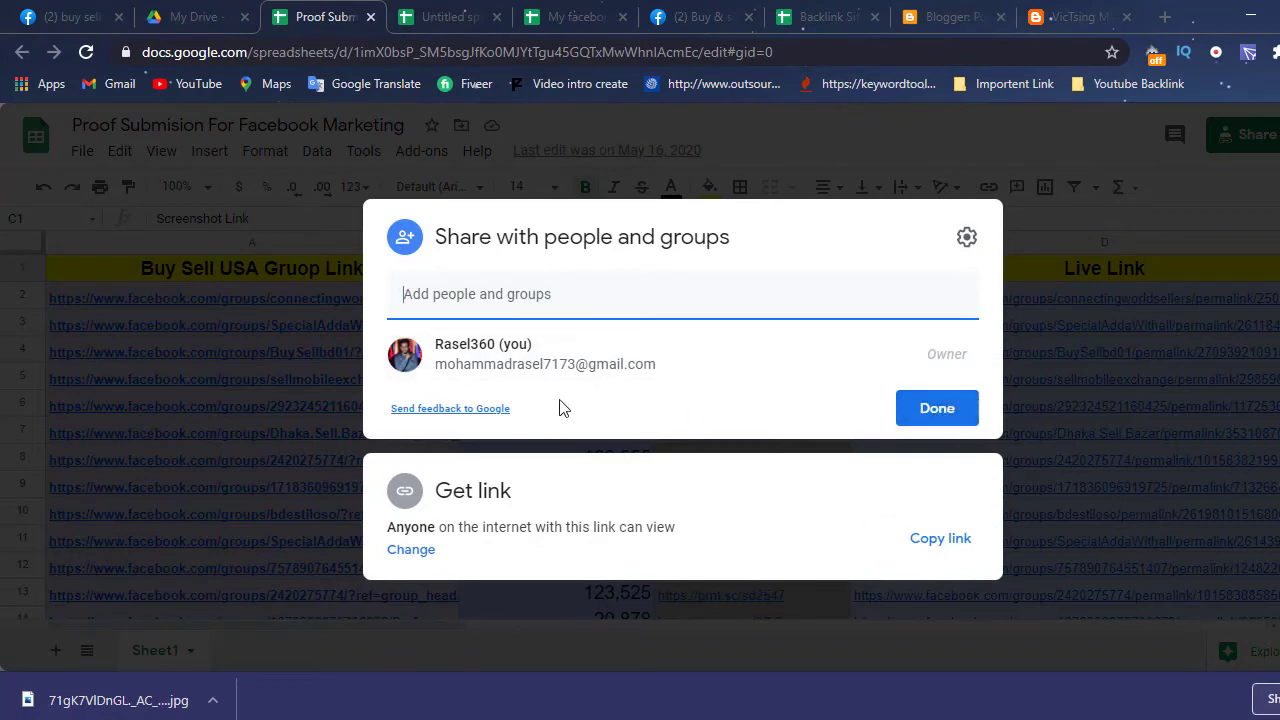
left_click(411, 551)
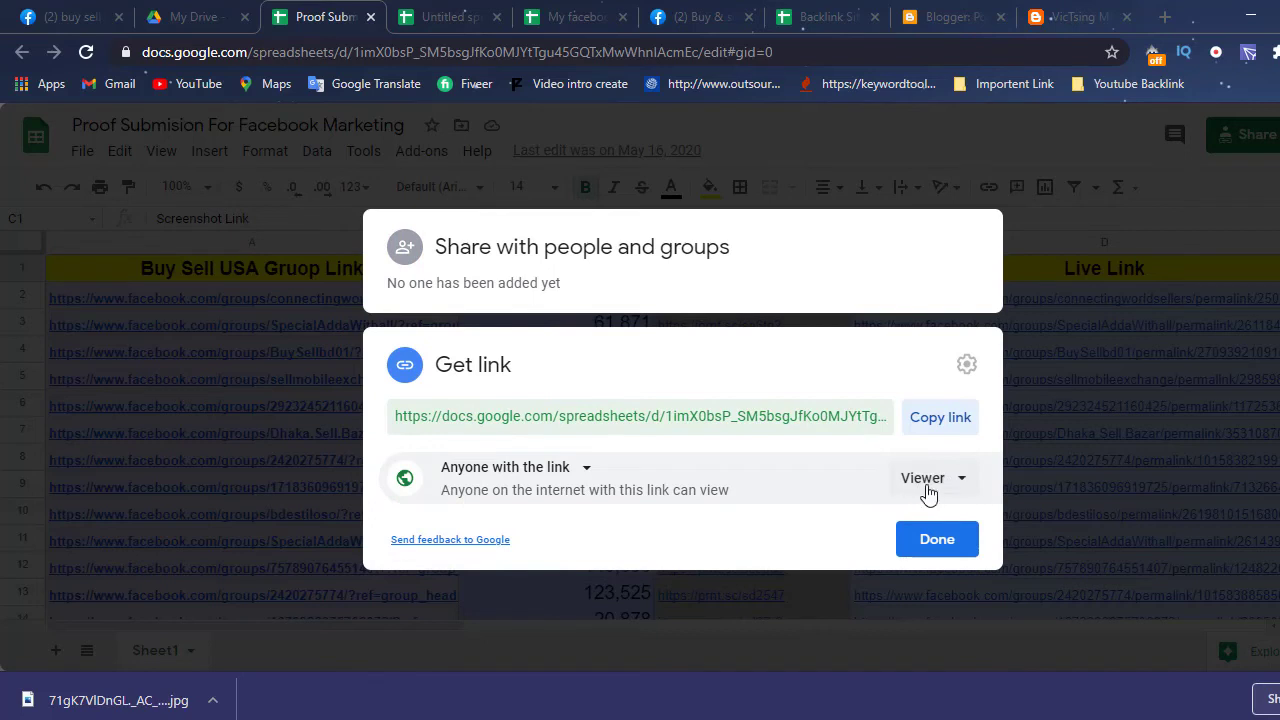
left_click(952, 484)
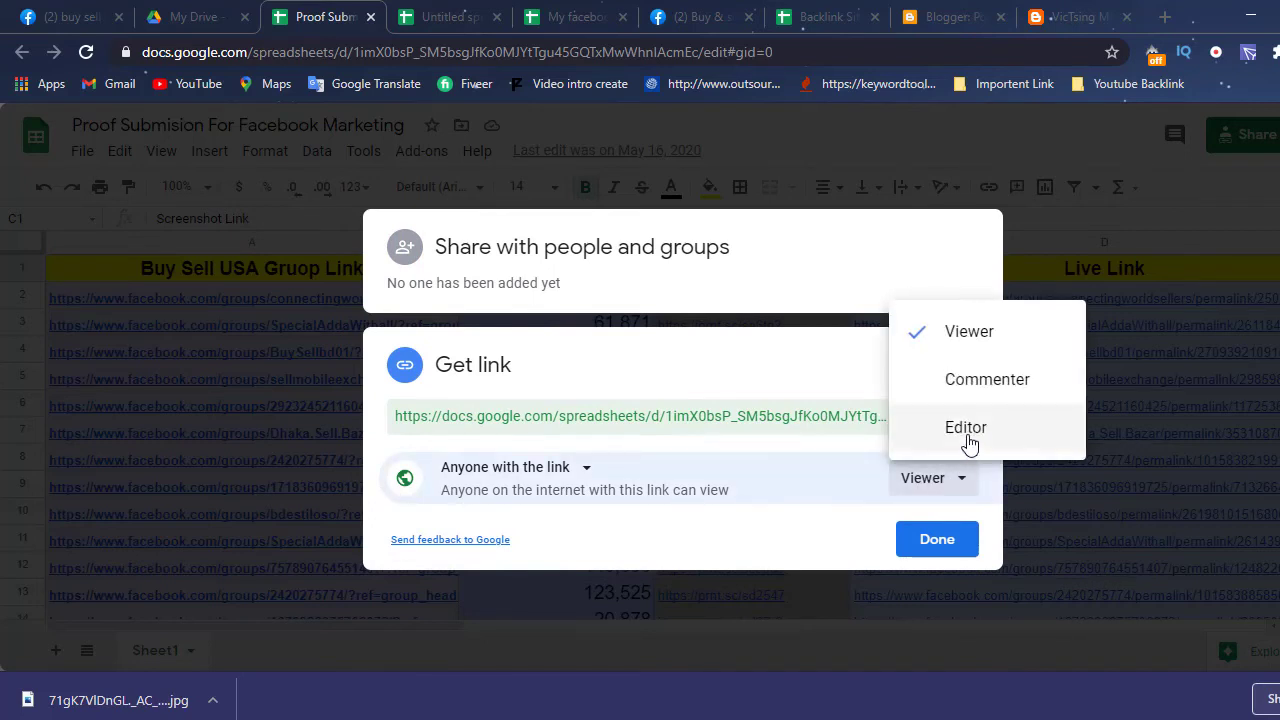
left_click(967, 441)
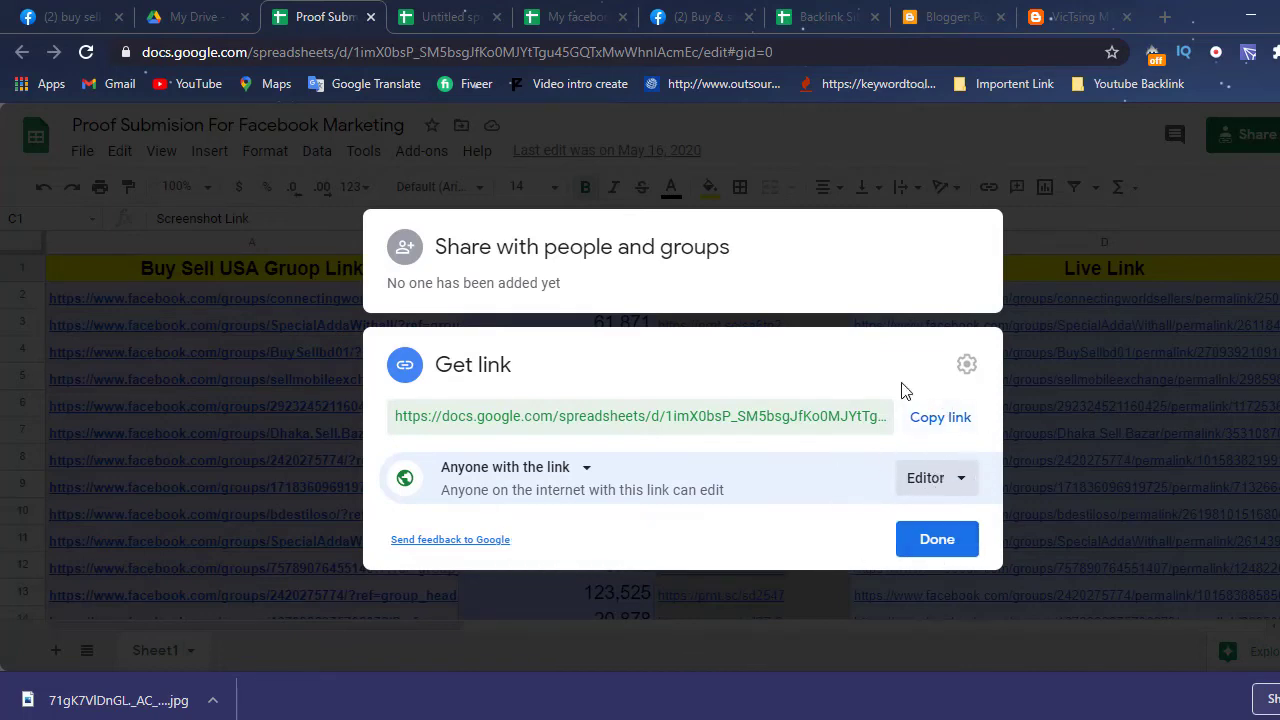
left_click(1182, 237)
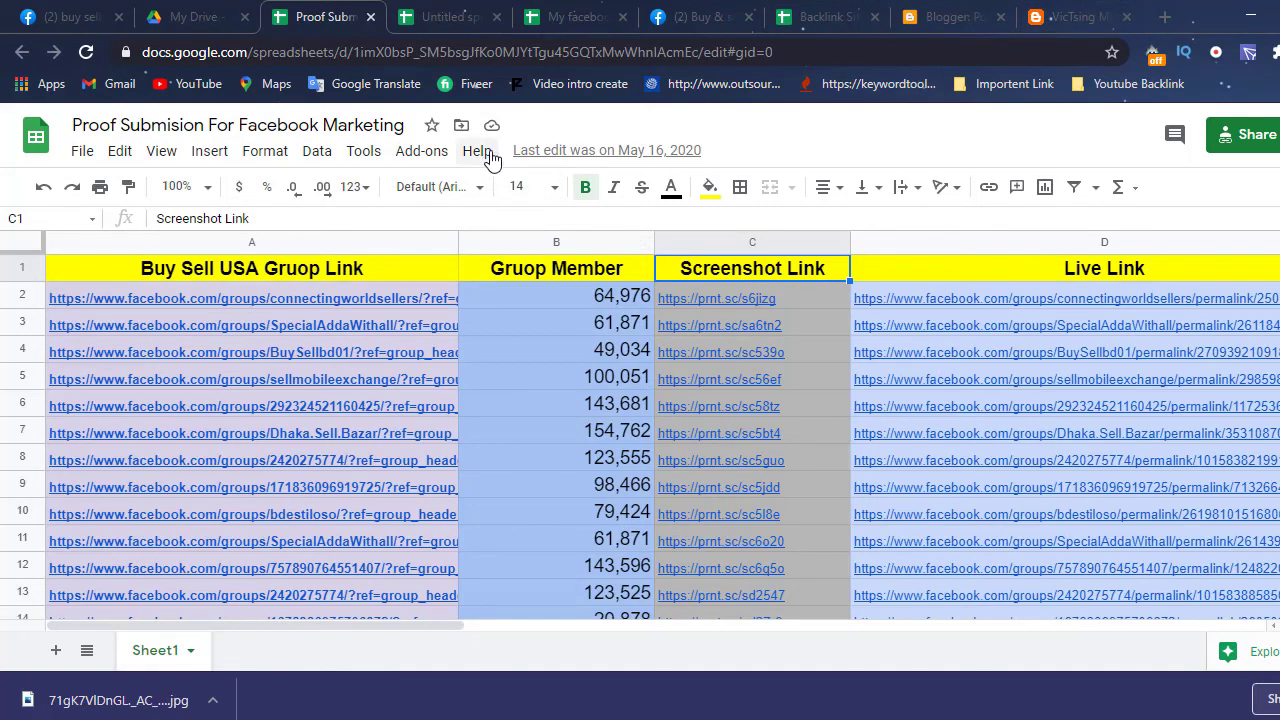
Return to the discussion page of the Buy & sell anything in USA group on Facebook
left_click(705, 17)
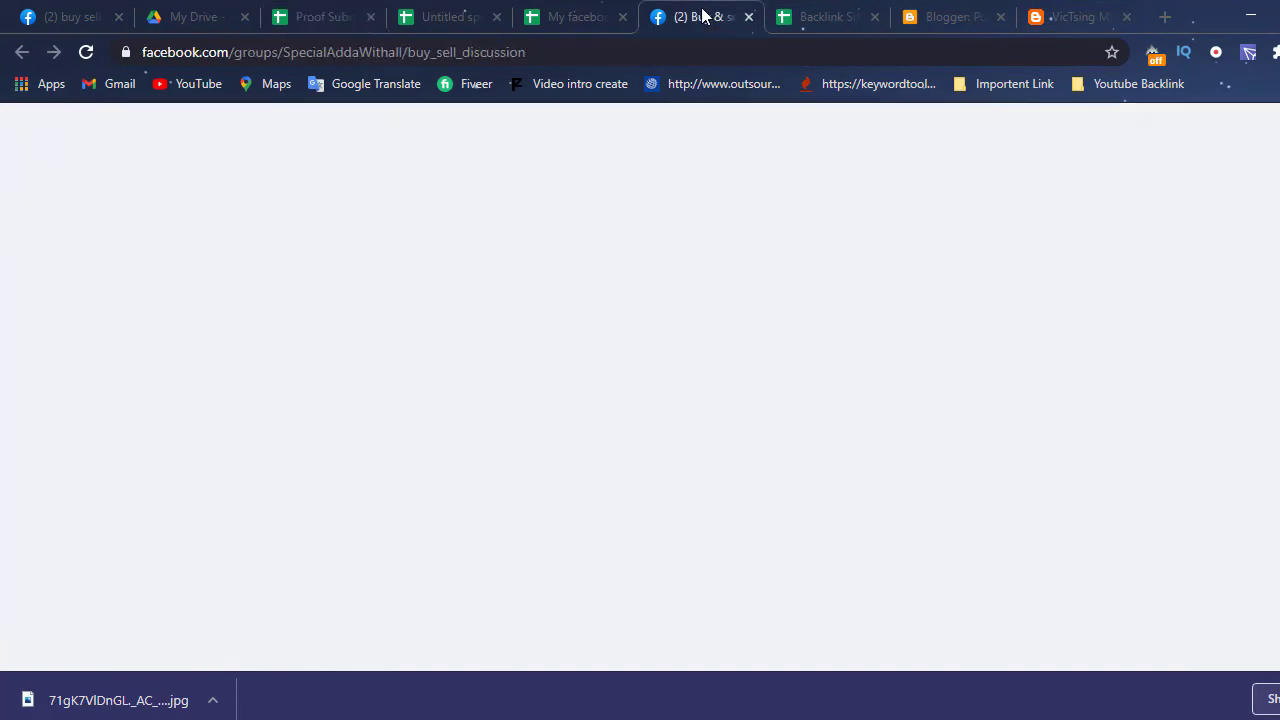
left_click(890, 205)
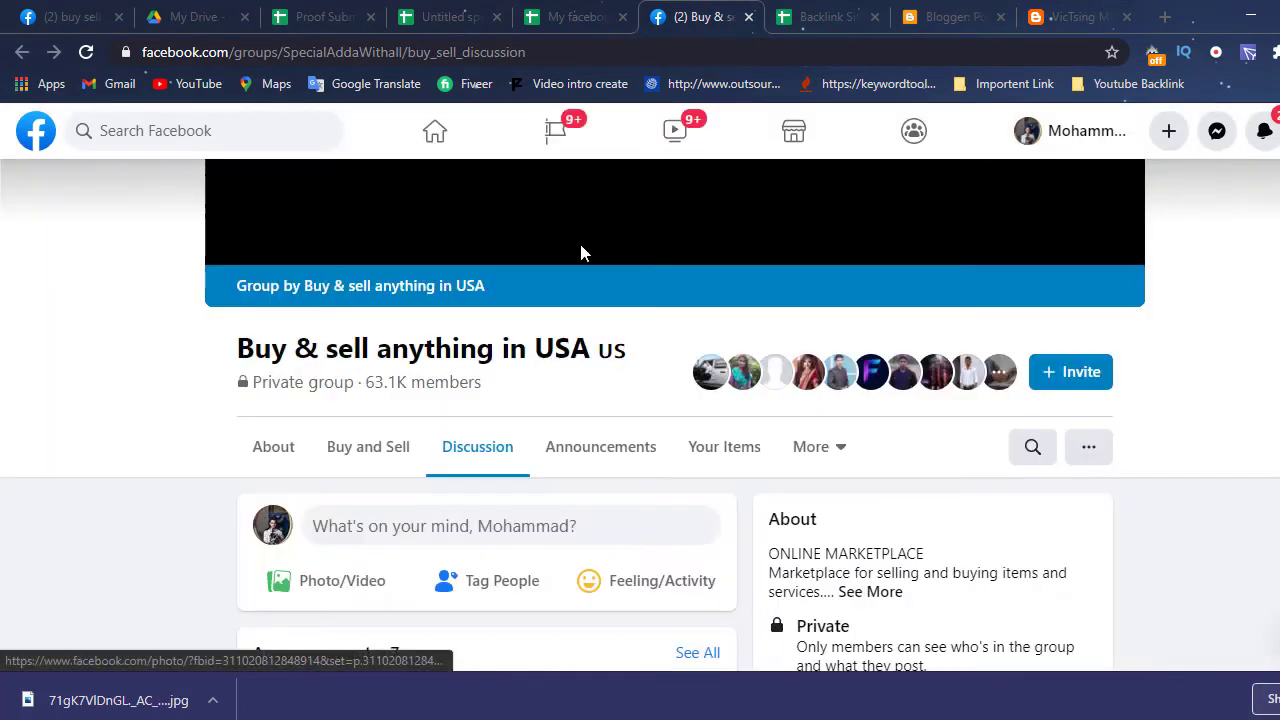